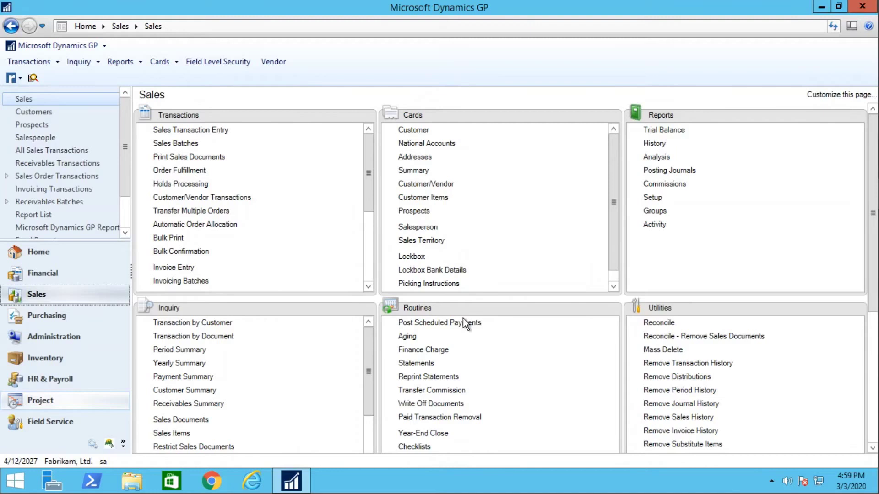
Open Sales Transaction Entry and load the last invoice, STDINV2261, for Astor Suites
{"action": "left_click", "coordinate": [100, 46]}
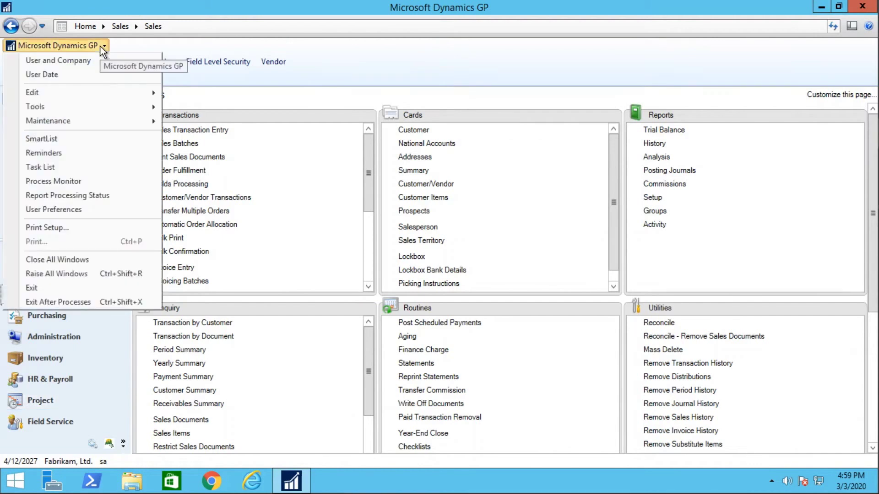
{"action": "mouse_move", "coordinate": [80, 108]}
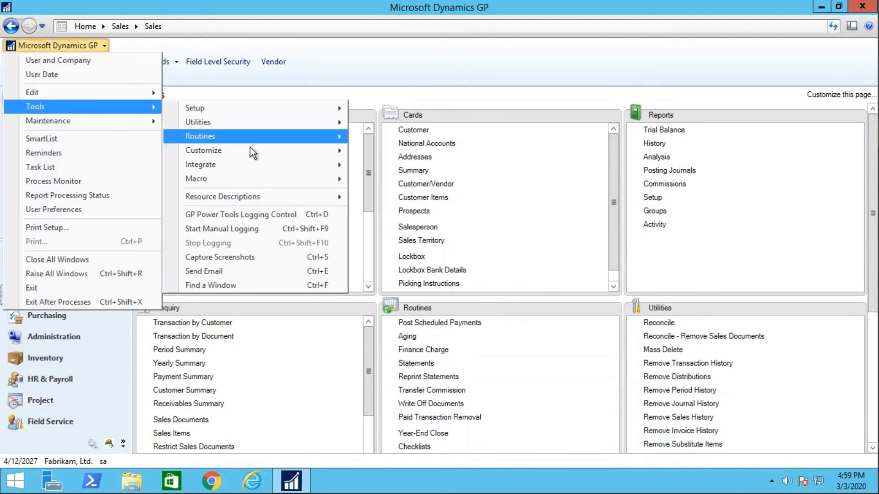
{"action": "mouse_move", "coordinate": [251, 180]}
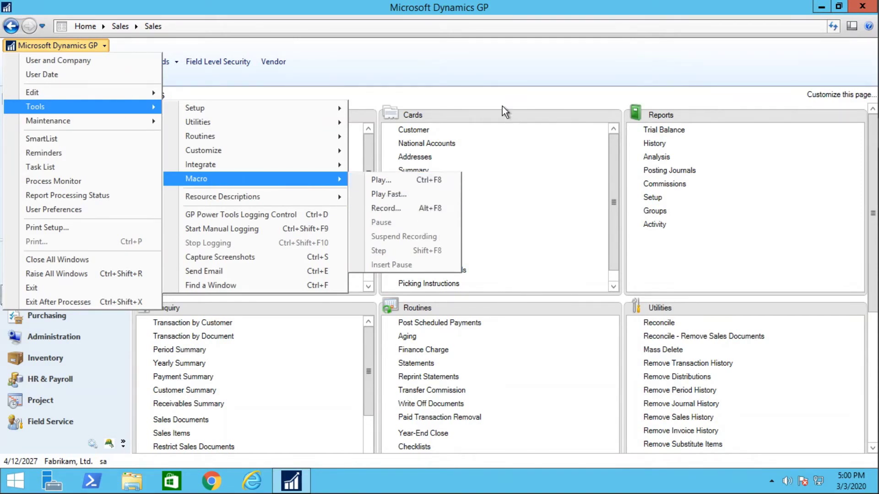
{"action": "left_click", "coordinate": [454, 73]}
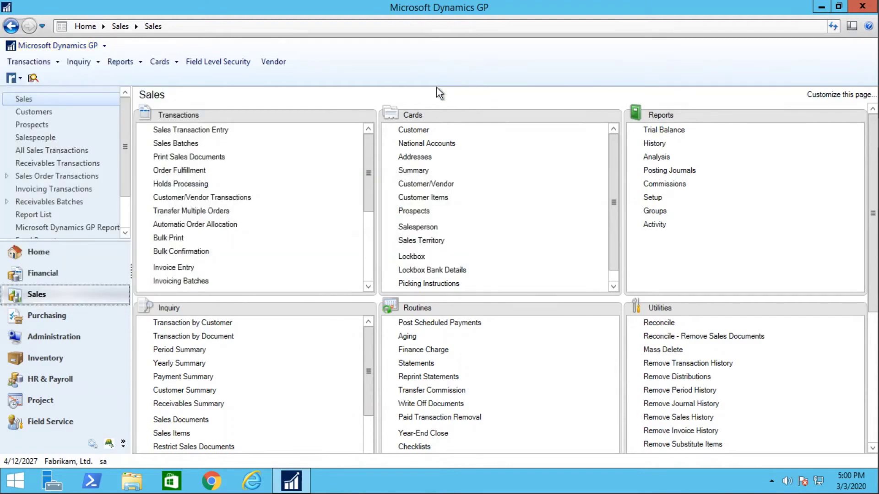
{"action": "left_click", "coordinate": [177, 130]}
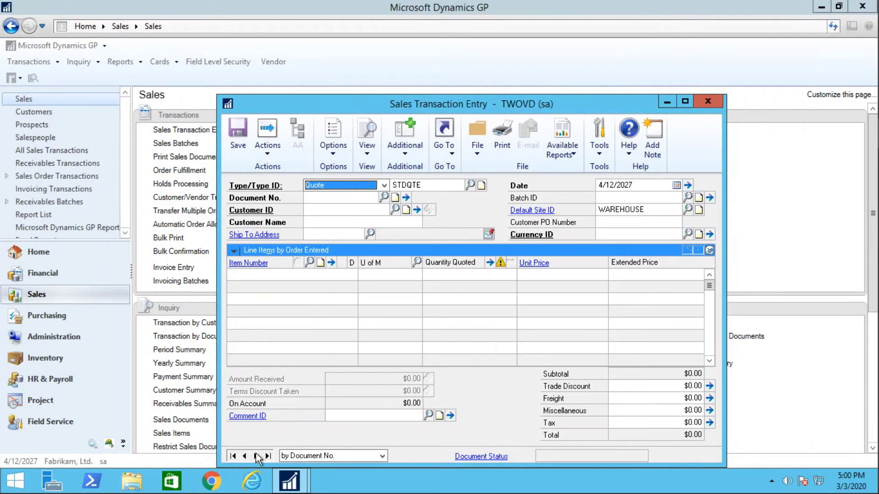
{"action": "left_click", "coordinate": [267, 459]}
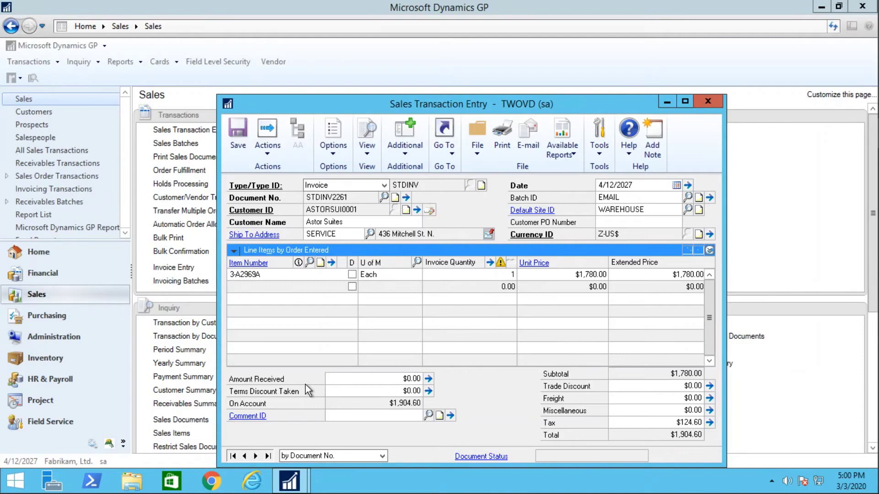
Start recording a new macro named 'sample macro'
{"action": "key", "text": "ctrl+F8"}
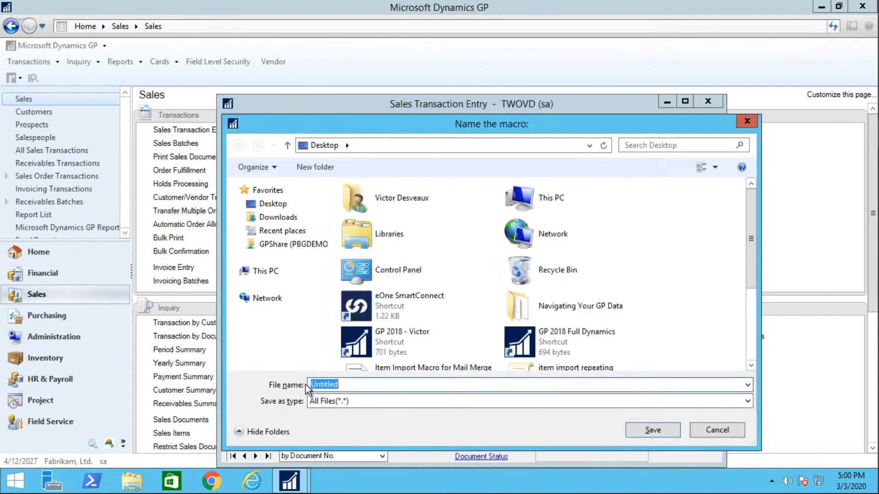
{"action": "left_click", "coordinate": [354, 384]}
{"action": "key", "text": "BackSpace"}
{"action": "key", "text": "BackSpace"}
{"action": "key", "text": "BackSpace"}
{"action": "key", "text": "BackSpace"}
{"action": "key", "text": "BackSpace"}
{"action": "key", "text": "BackSpace"}
{"action": "key", "text": "BackSpace"}
{"action": "key", "text": "BackSpace"}
{"action": "type", "text": "sample macro"}
{"action": "left_click", "coordinate": [653, 430]}
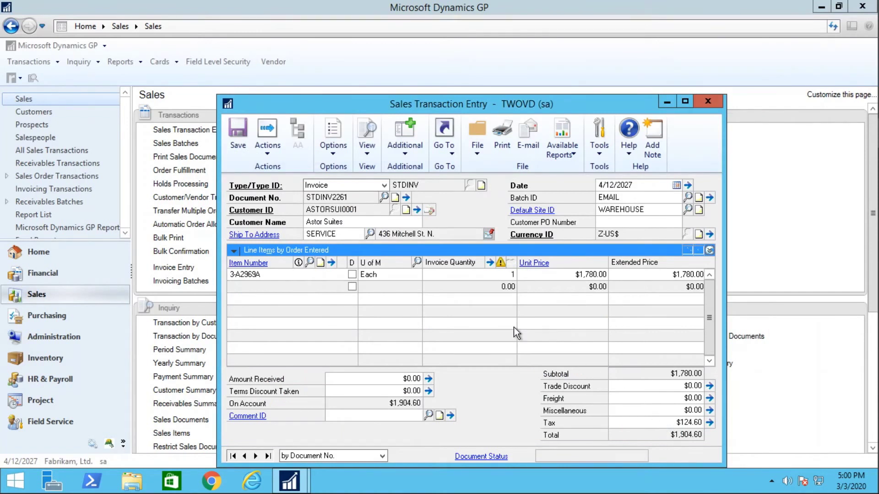
Print invoices on Long Form with customer item numbers and summary taxes only
{"action": "left_click", "coordinate": [503, 146]}
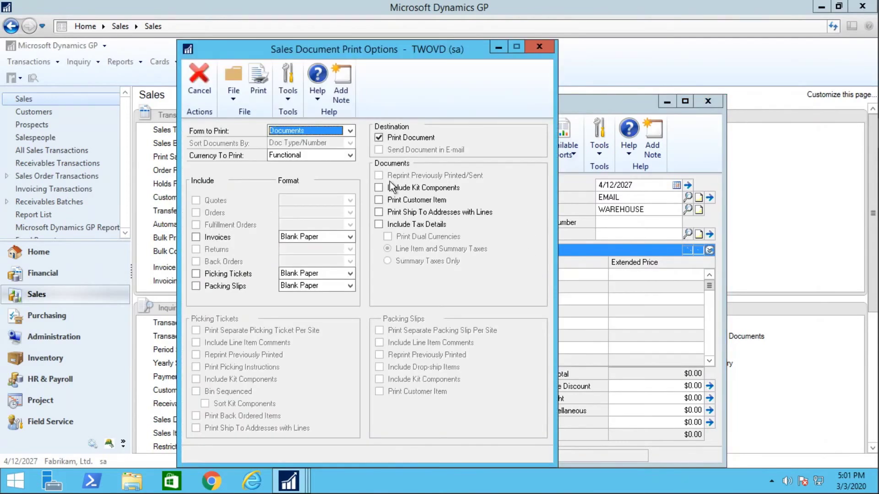
{"action": "left_click", "coordinate": [196, 237]}
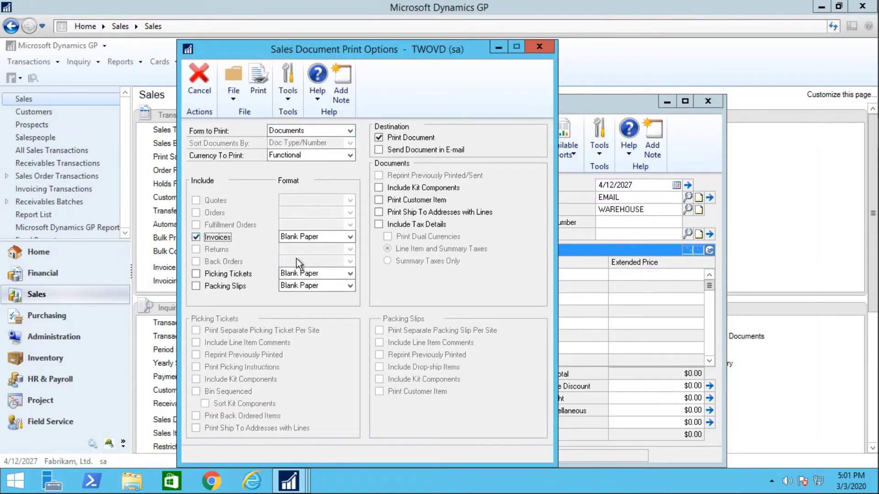
{"action": "left_click", "coordinate": [349, 236]}
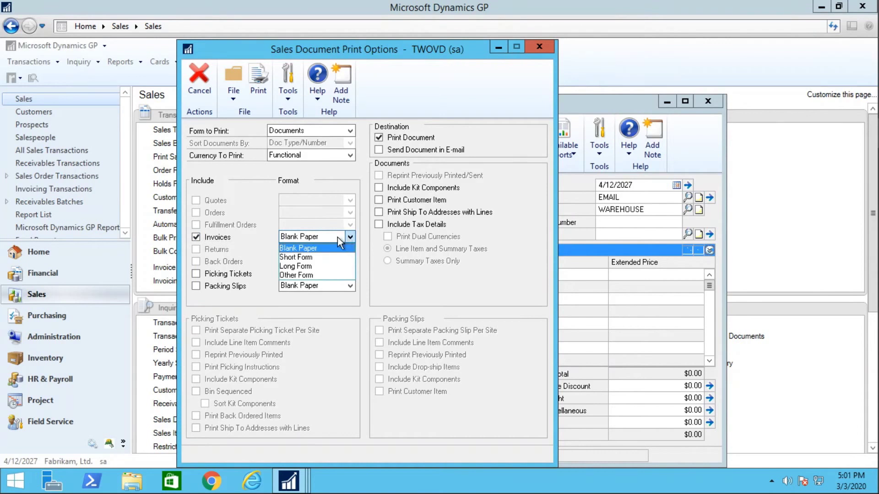
{"action": "left_click", "coordinate": [323, 265]}
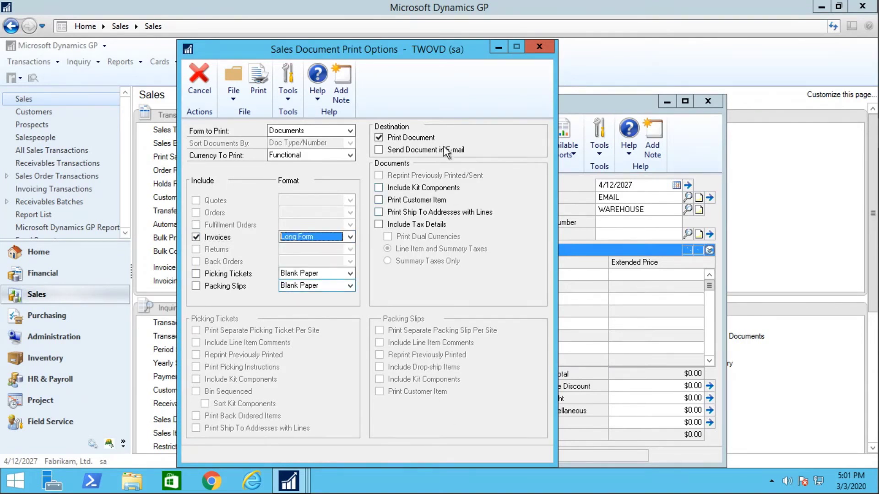
{"action": "left_click", "coordinate": [379, 199]}
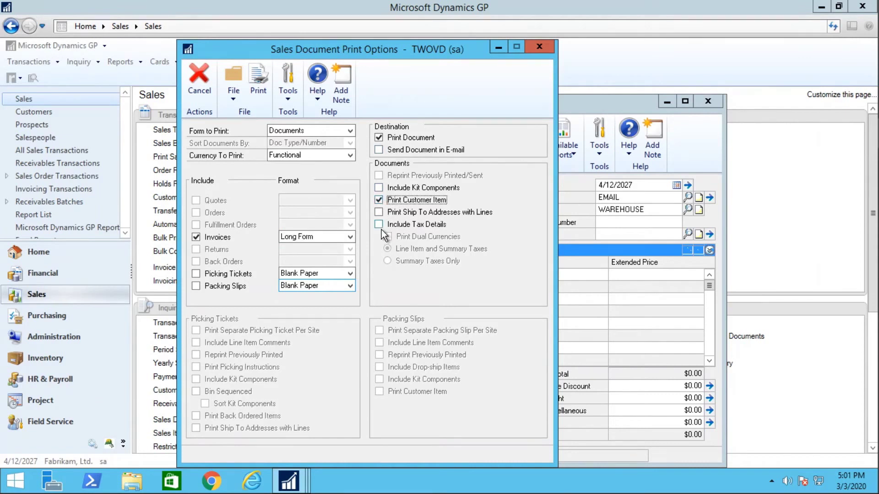
{"action": "left_click", "coordinate": [379, 224]}
{"action": "left_click", "coordinate": [392, 262]}
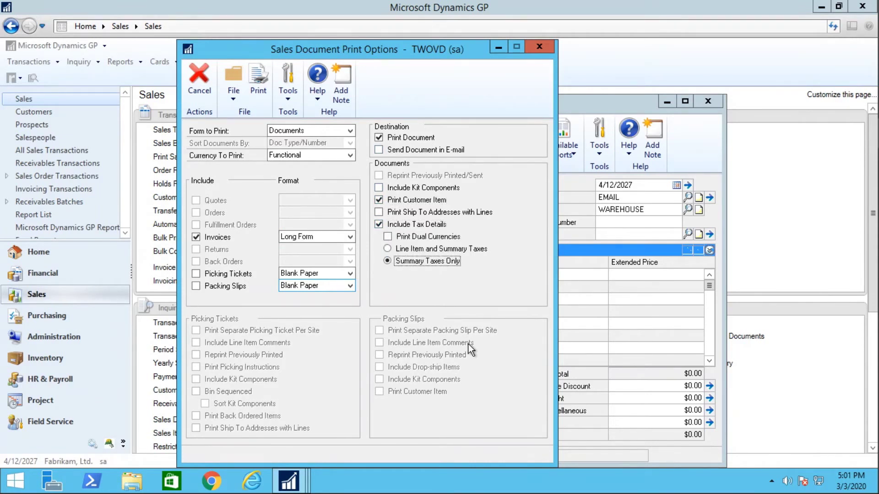
{"action": "left_click", "coordinate": [258, 80]}
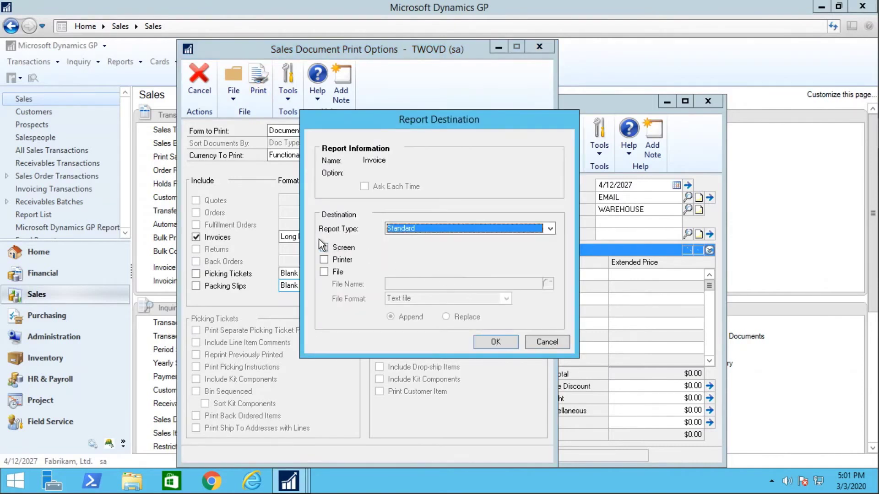
Send invoice STDINV2261 to the screen, review it, then close the preview
{"action": "left_click", "coordinate": [324, 247]}
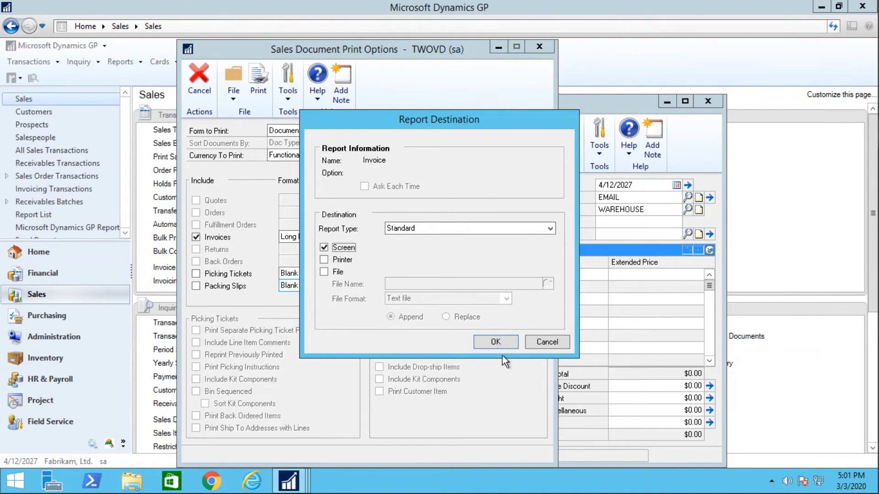
{"action": "left_click", "coordinate": [495, 342]}
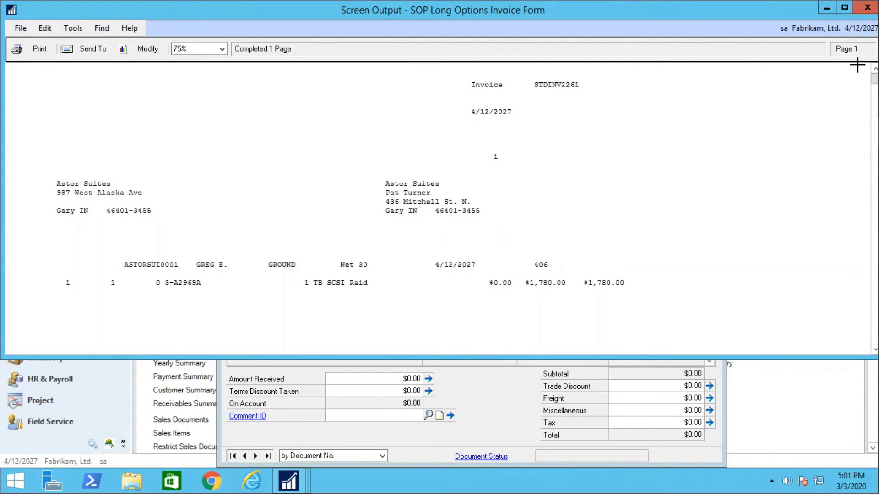
{"action": "left_click", "coordinate": [860, 13]}
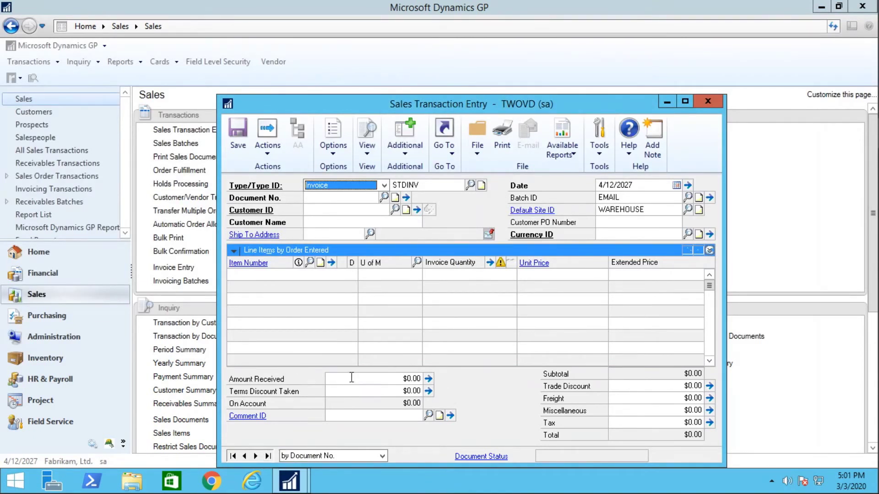
Load invoice STDINV2261 and play the 'sample macro' on it
{"action": "left_click", "coordinate": [267, 456]}
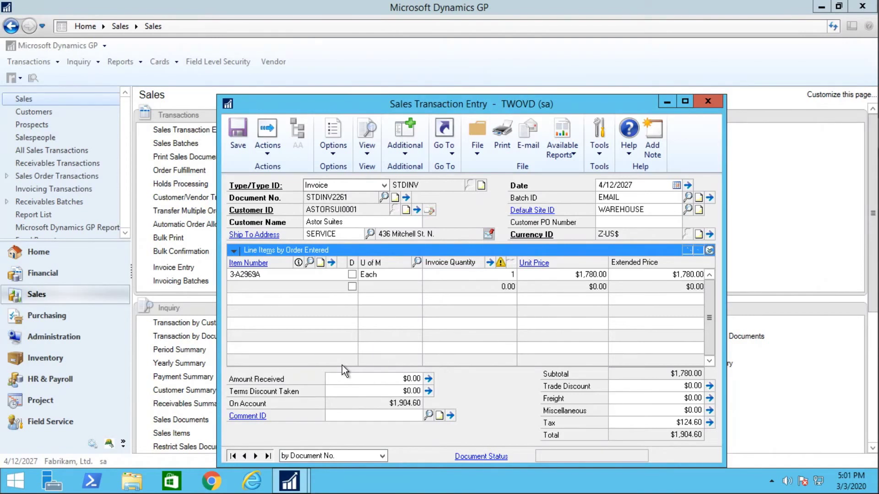
{"action": "key", "text": "alt+F8"}
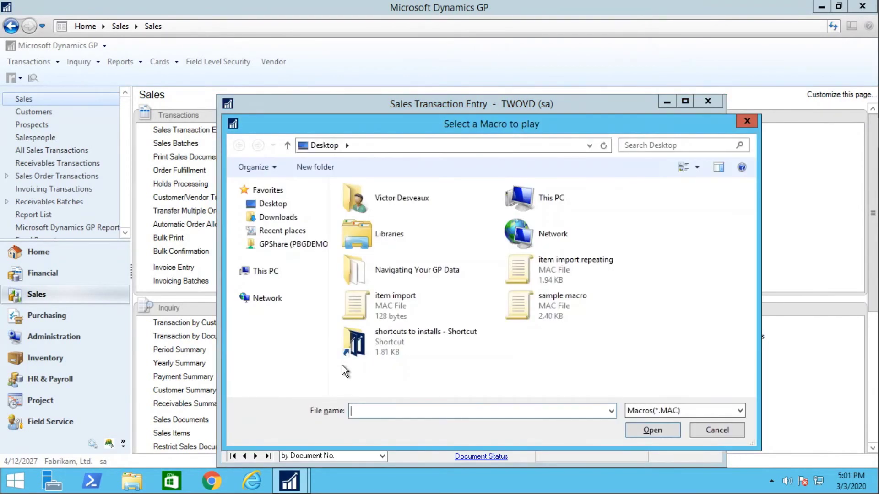
{"action": "left_click", "coordinate": [567, 311]}
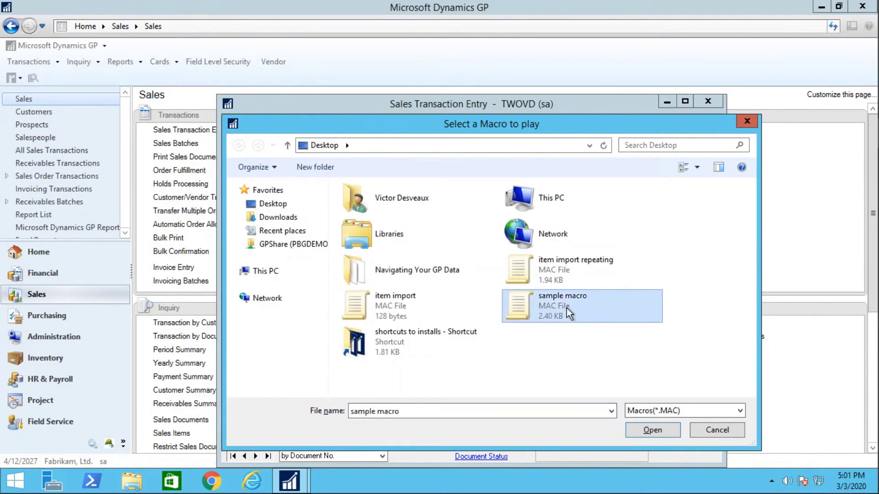
{"action": "left_click", "coordinate": [652, 430]}
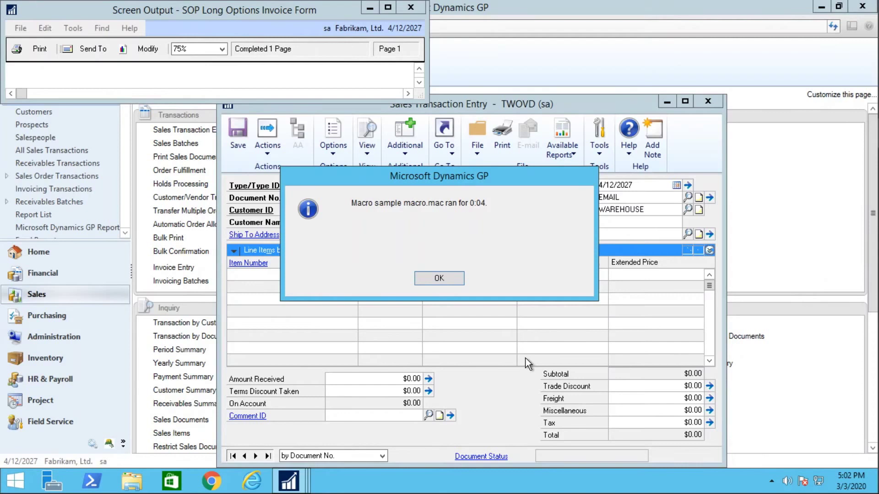
Acknowledge the macro-finished message, close the reprinted preview, and minimize Sales Transaction Entry
{"action": "left_click", "coordinate": [445, 278]}
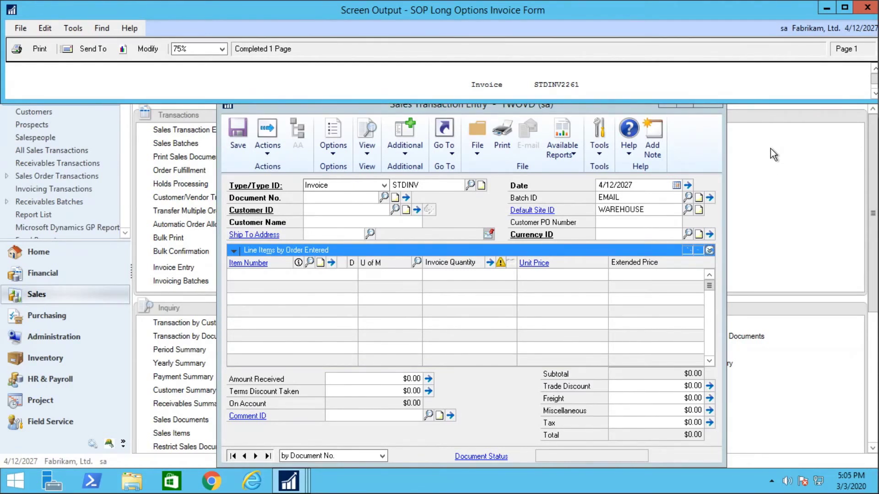
{"action": "left_click", "coordinate": [860, 10]}
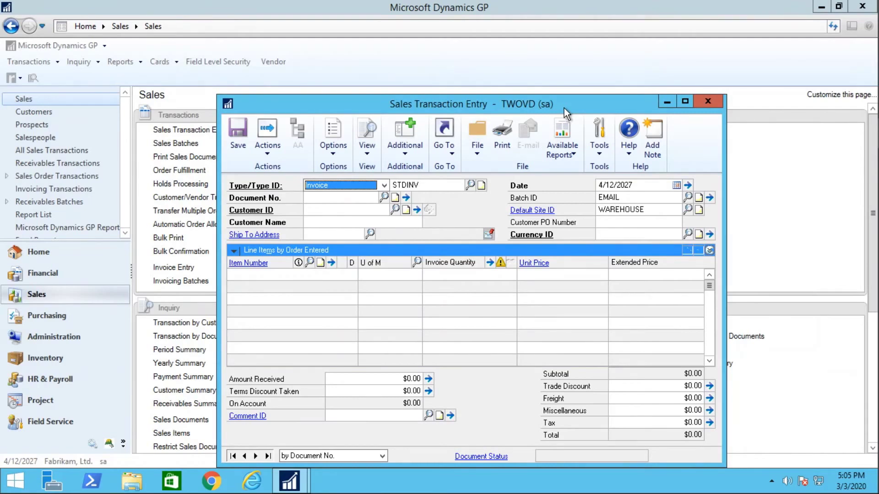
{"action": "left_click", "coordinate": [669, 102]}
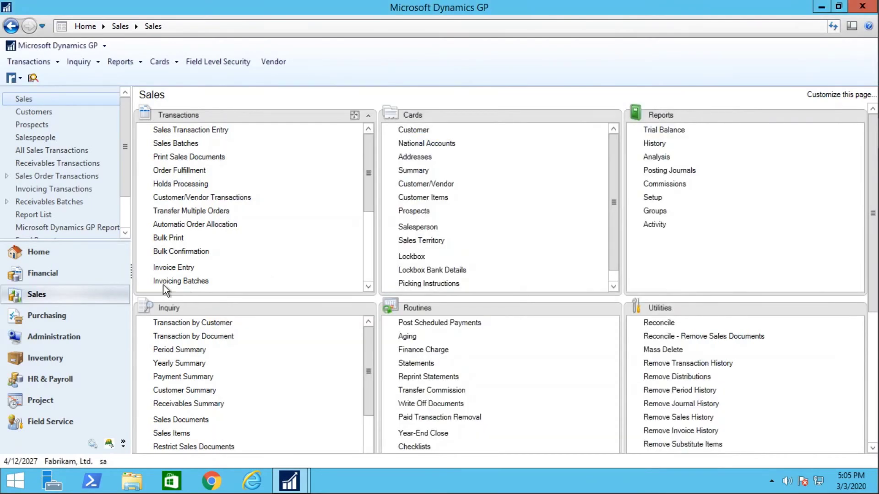
From the Home page, add a macro shortcut 'SOP Invoice Print' pointing to the sample macro file
{"action": "left_click", "coordinate": [73, 251]}
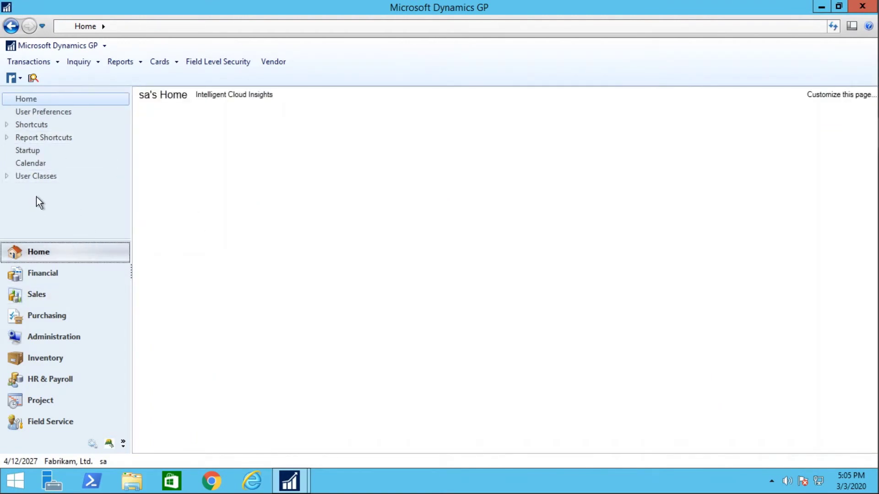
{"action": "right_click", "coordinate": [43, 197]}
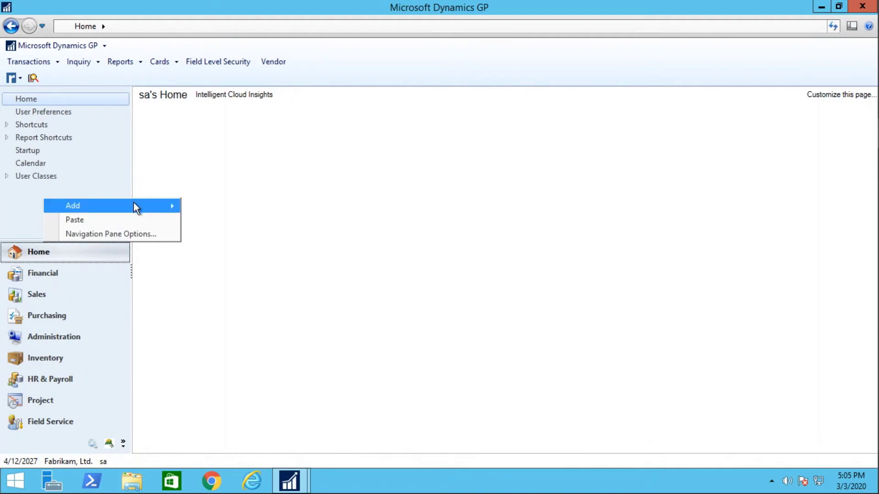
{"action": "mouse_move", "coordinate": [134, 203]}
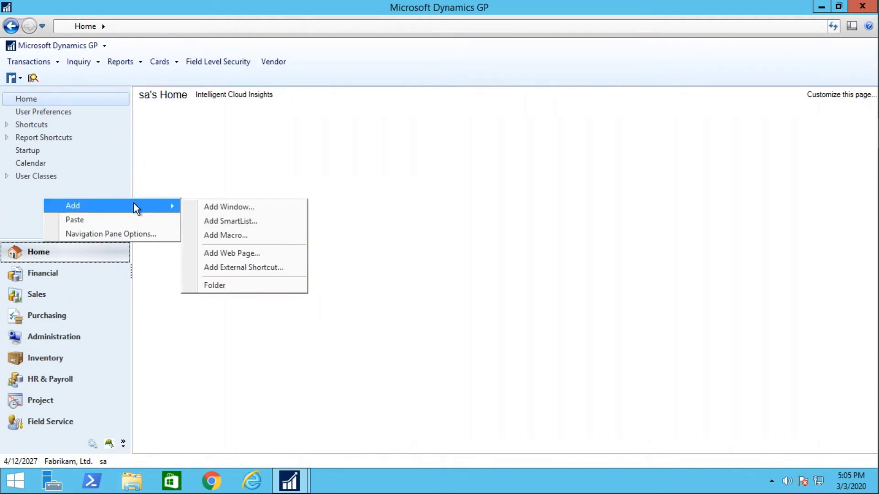
{"action": "left_click", "coordinate": [270, 235]}
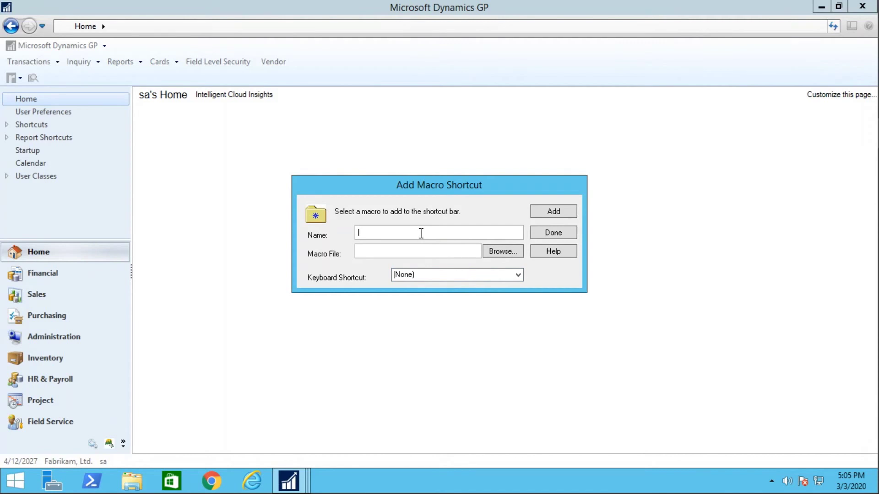
{"action": "type", "text": "SOP Invoice Print"}
{"action": "left_click", "coordinate": [499, 252]}
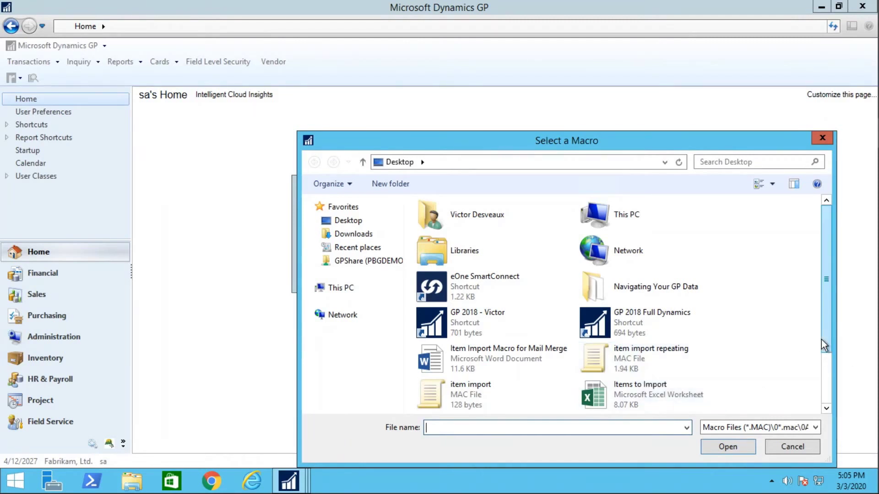
{"action": "left_click_drag", "start_coordinate": [822, 345], "coordinate": [823, 401]}
{"action": "double_click", "coordinate": [651, 365]}
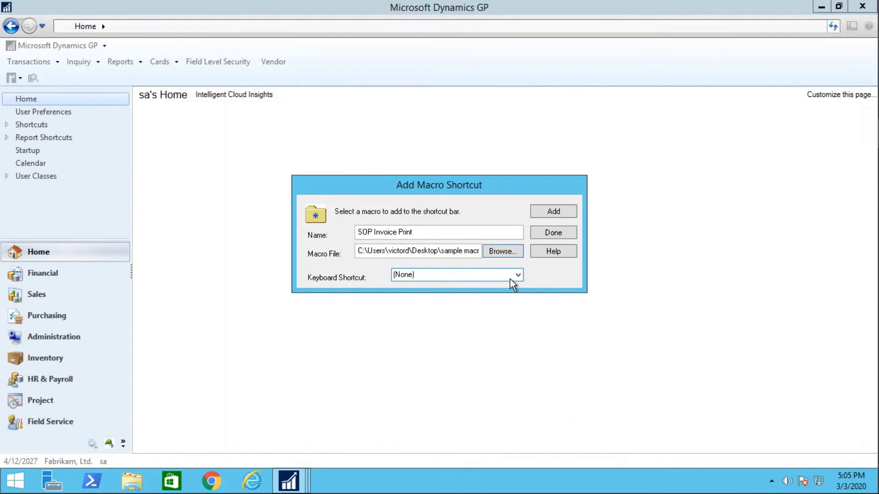
Assign F3 as the shortcut's keyboard key and save the new shortcut
{"action": "left_click", "coordinate": [511, 281]}
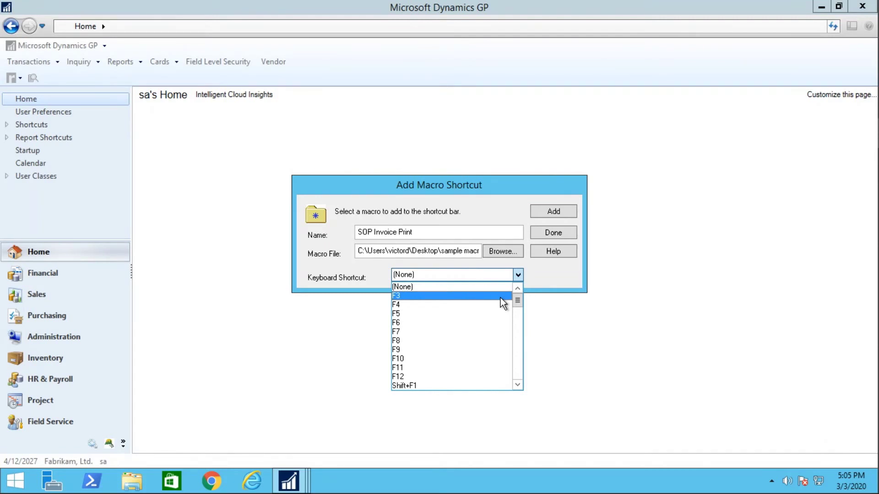
{"action": "left_click", "coordinate": [501, 298]}
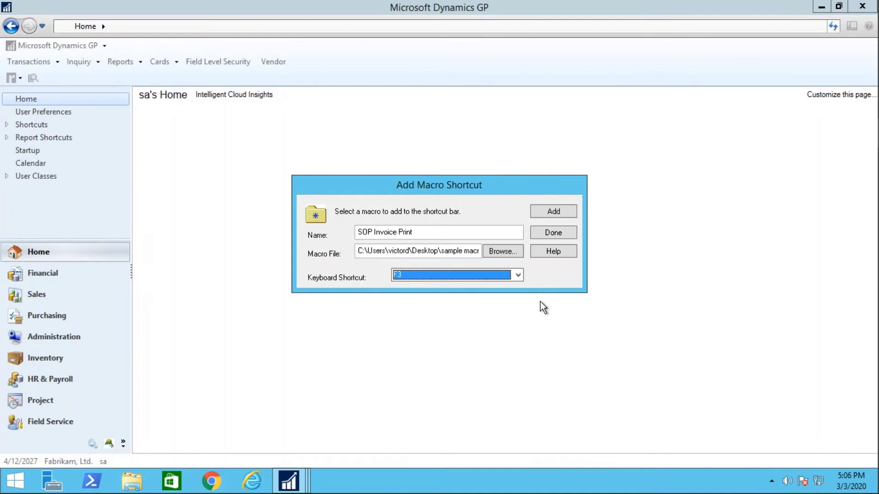
{"action": "left_click", "coordinate": [570, 234]}
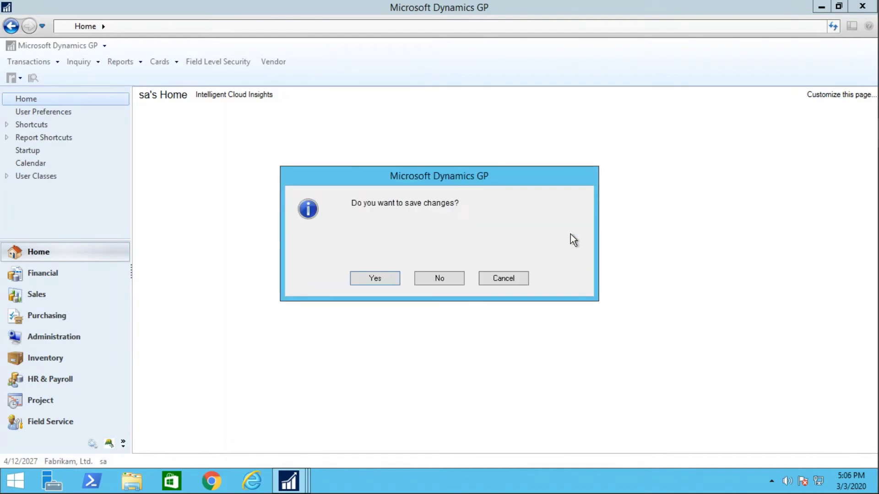
{"action": "left_click", "coordinate": [384, 281]}
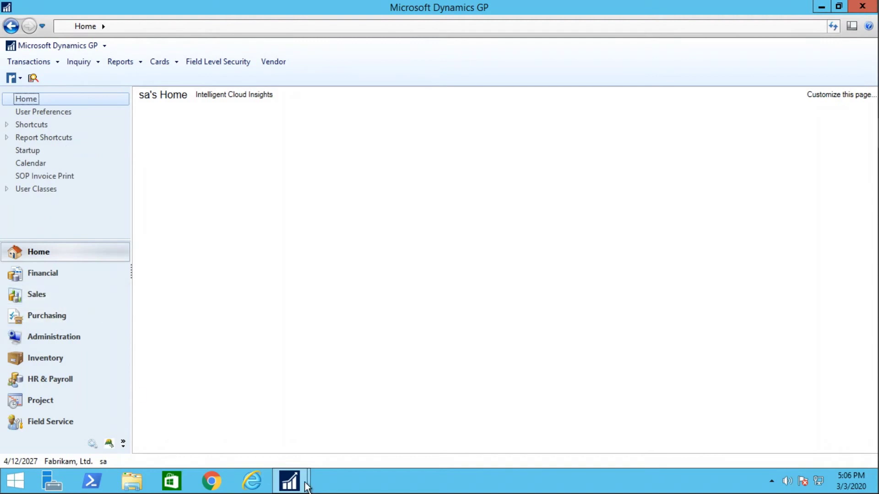
{"action": "left_click", "coordinate": [290, 480]}
{"action": "left_click", "coordinate": [365, 424]}
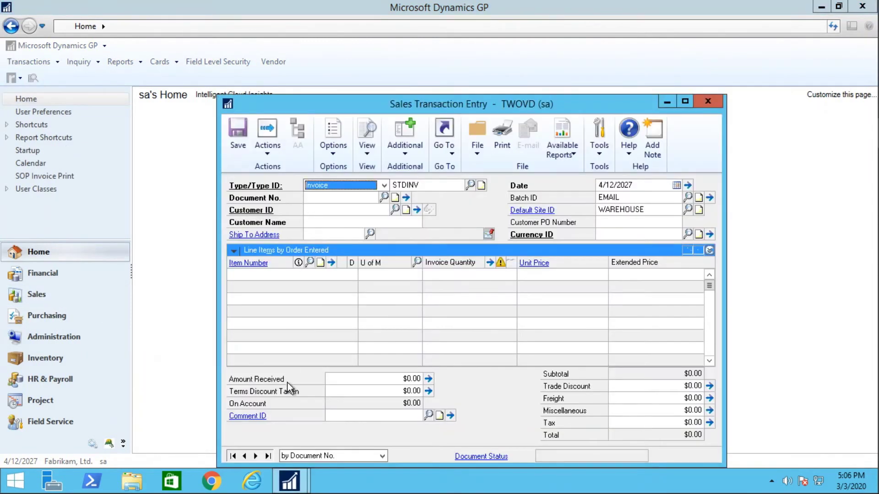
{"action": "left_click", "coordinate": [268, 455]}
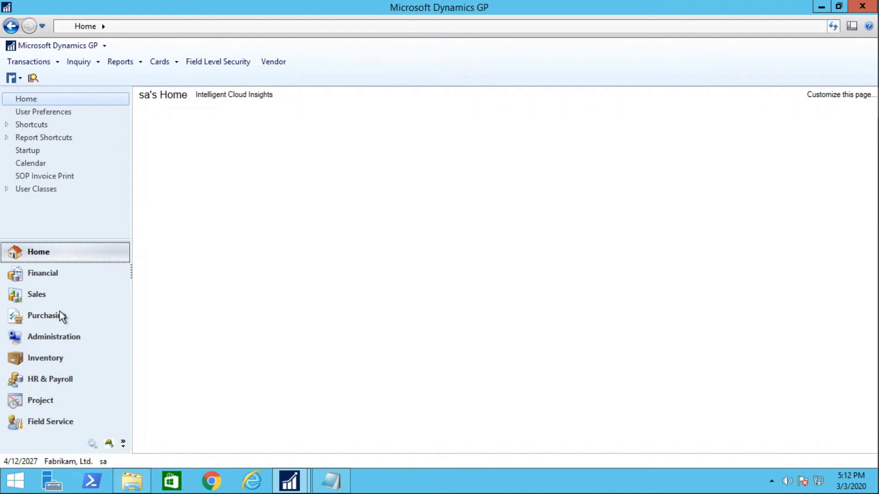
Open the Item card and enter item number TEST200 with description test200
{"action": "left_click", "coordinate": [61, 358]}
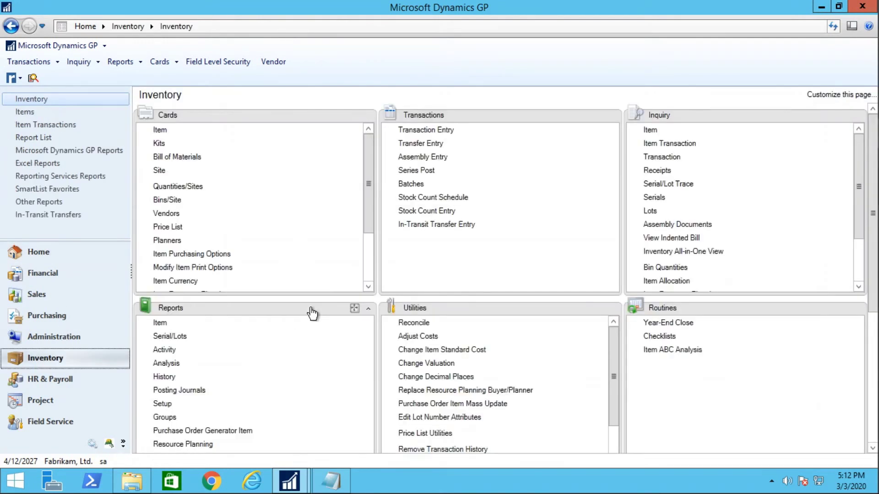
{"action": "left_click", "coordinate": [159, 131]}
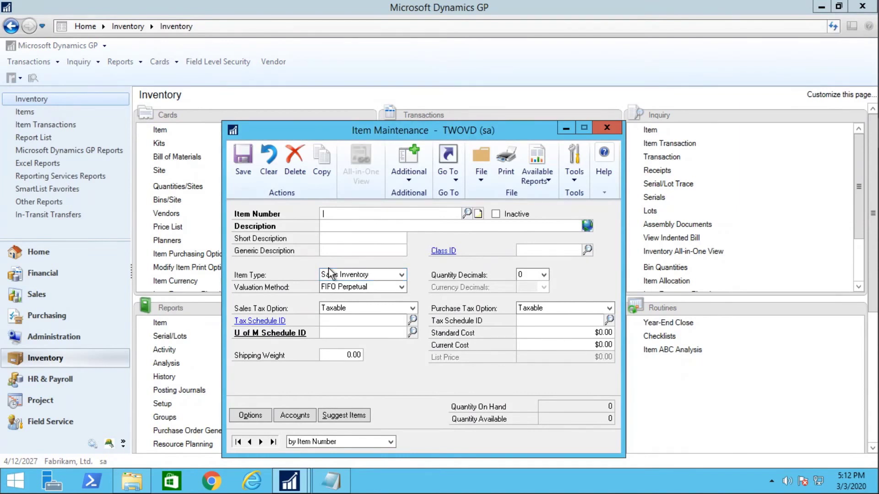
{"action": "type", "text": "TEST200"}
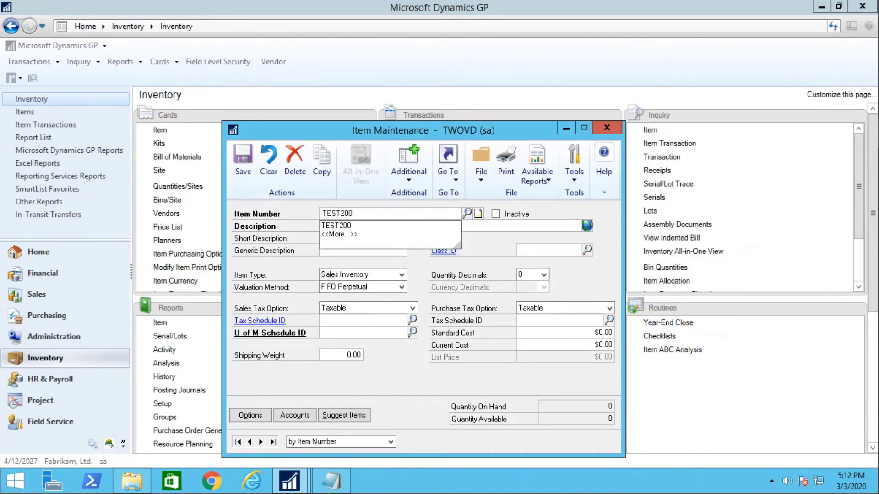
{"action": "key", "text": "Tab"}
{"action": "key", "text": "Tab"}
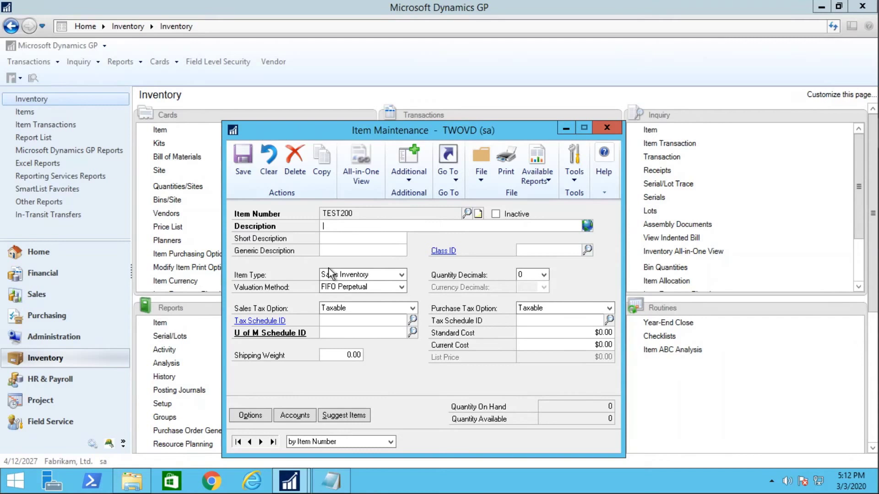
{"action": "type", "text": "test200"}
{"action": "key", "text": "Tab"}
Assign class COMPONENTS with its defaults, save item TEST200, and close the card
{"action": "left_click", "coordinate": [520, 250]}
{"action": "type", "text": "COM"}
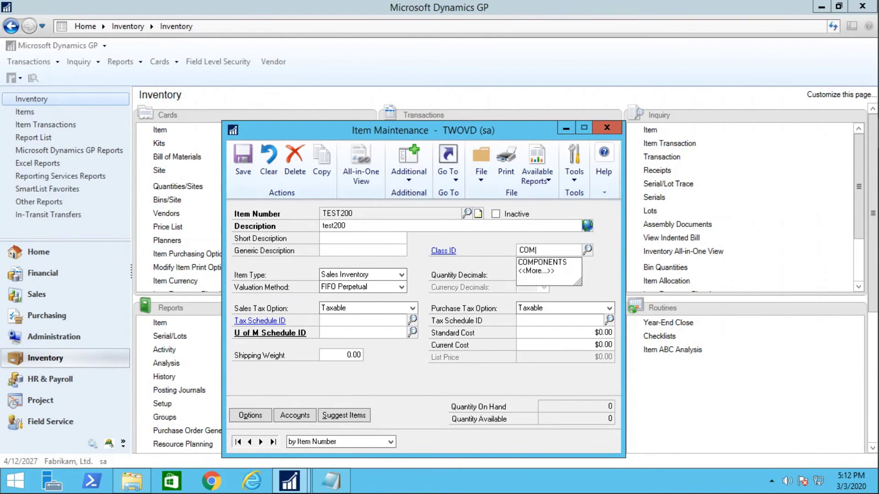
{"action": "key", "text": "Down"}
{"action": "key", "text": "Tab"}
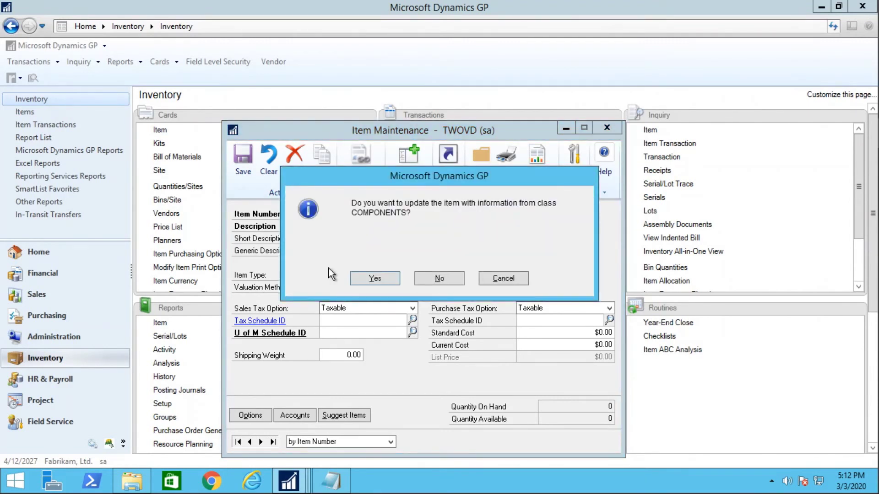
{"action": "left_click", "coordinate": [380, 280]}
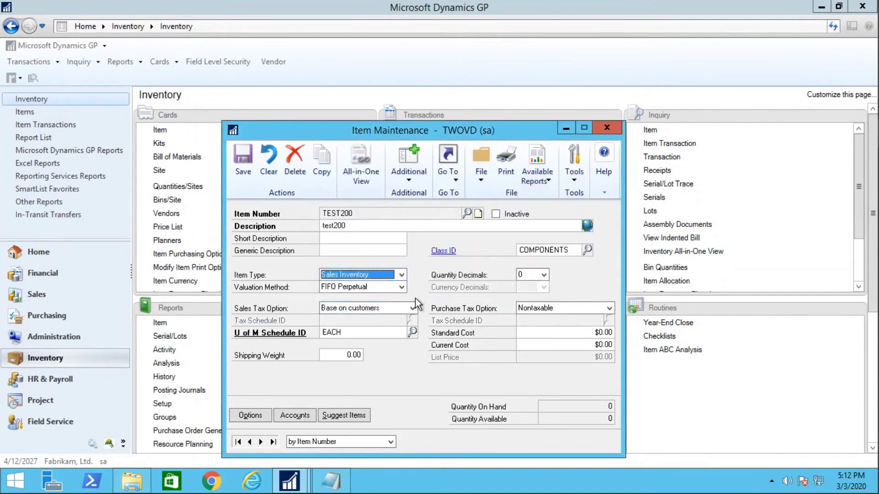
{"action": "left_click", "coordinate": [244, 174]}
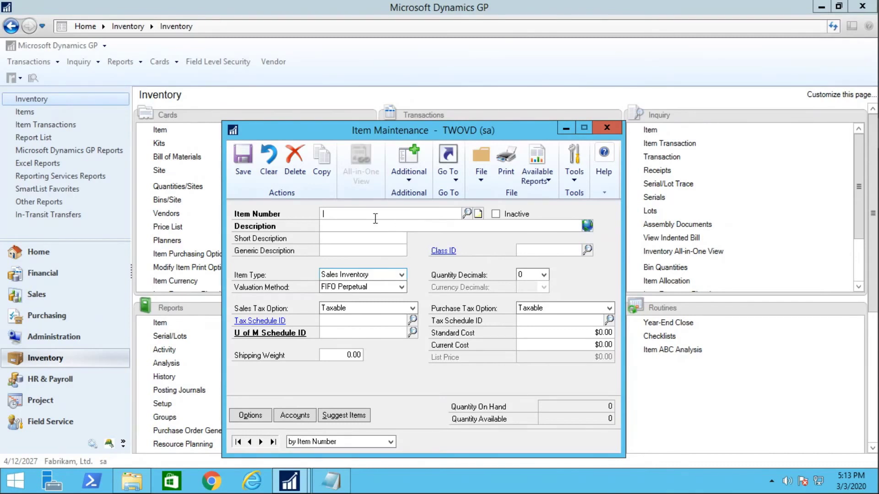
{"action": "left_click", "coordinate": [572, 126]}
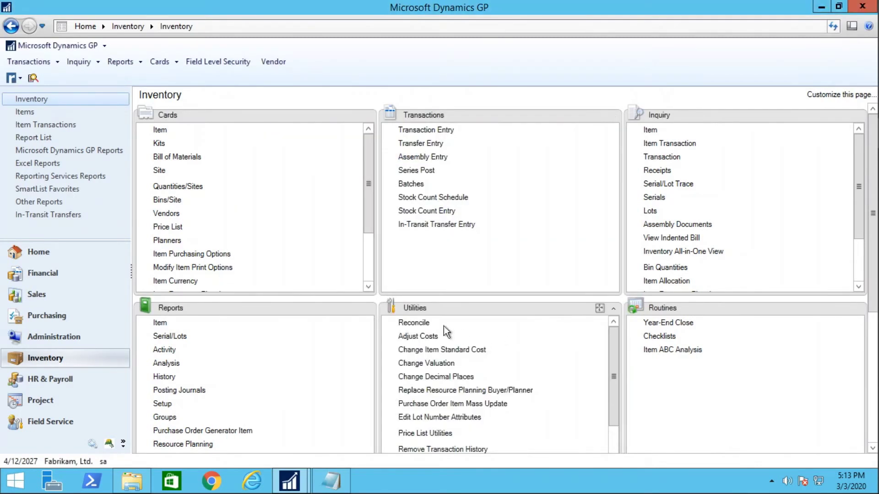
In the item import repeating macro, select the TEST201 block, then the TEST200 entry-and-save block
{"action": "left_click", "coordinate": [330, 480]}
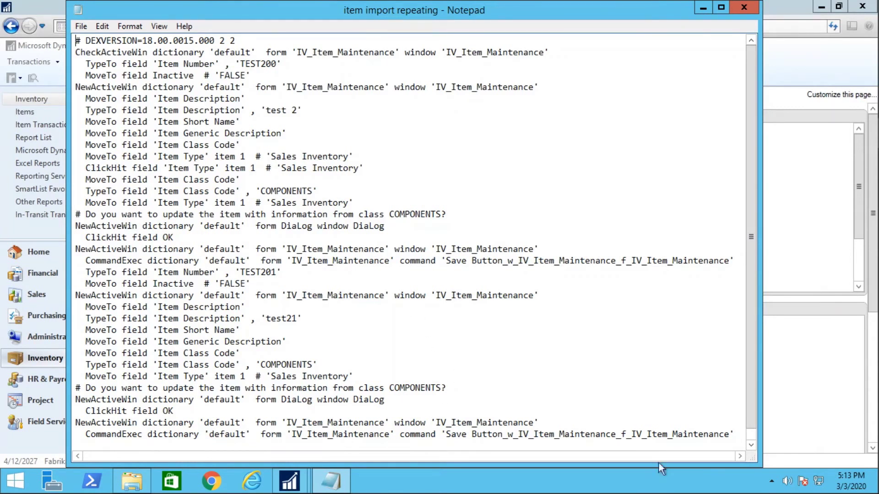
{"action": "left_click_drag", "start_coordinate": [737, 433], "coordinate": [77, 271]}
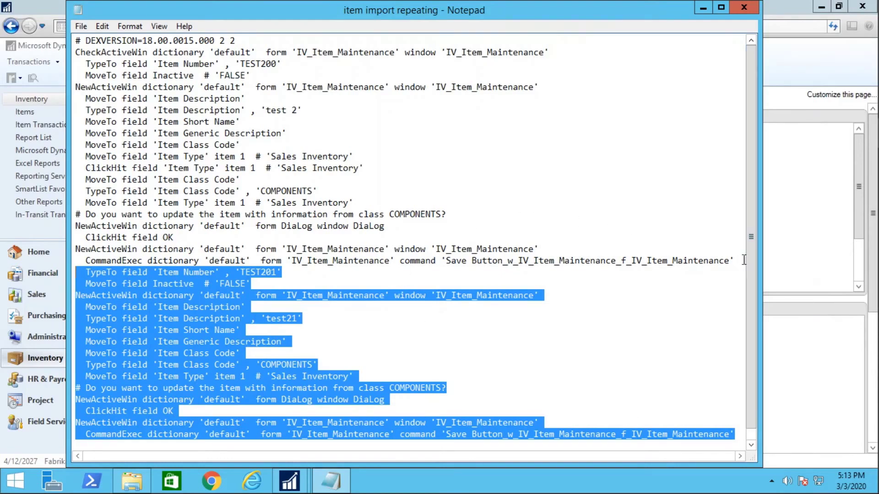
{"action": "left_click_drag", "start_coordinate": [741, 260], "coordinate": [74, 64]}
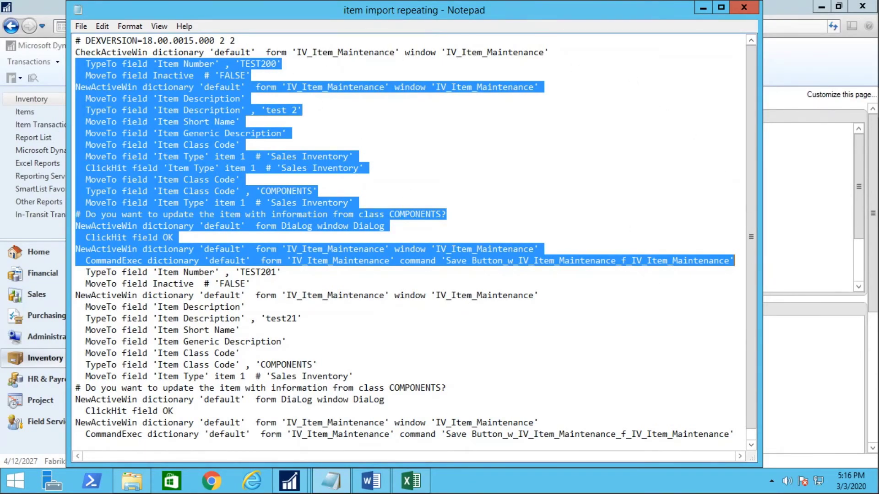
Highlight the 'item number here', 'description here' and 'class here' placeholders in the Word template
{"action": "left_click", "coordinate": [370, 481]}
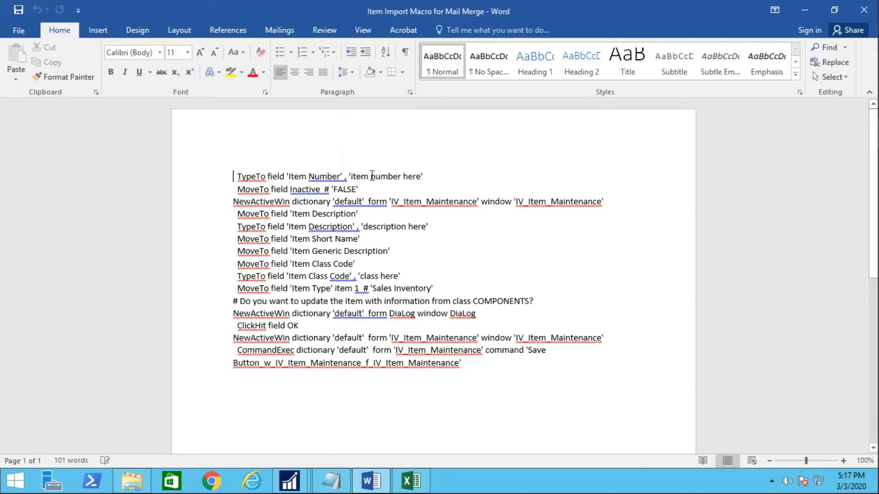
{"action": "left_click_drag", "start_coordinate": [349, 176], "coordinate": [423, 176]}
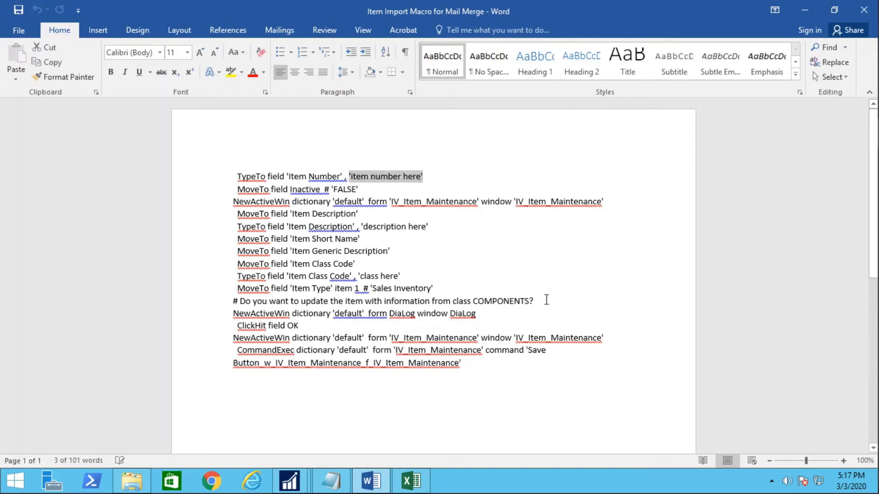
{"action": "left_click_drag", "start_coordinate": [362, 226], "coordinate": [428, 227]}
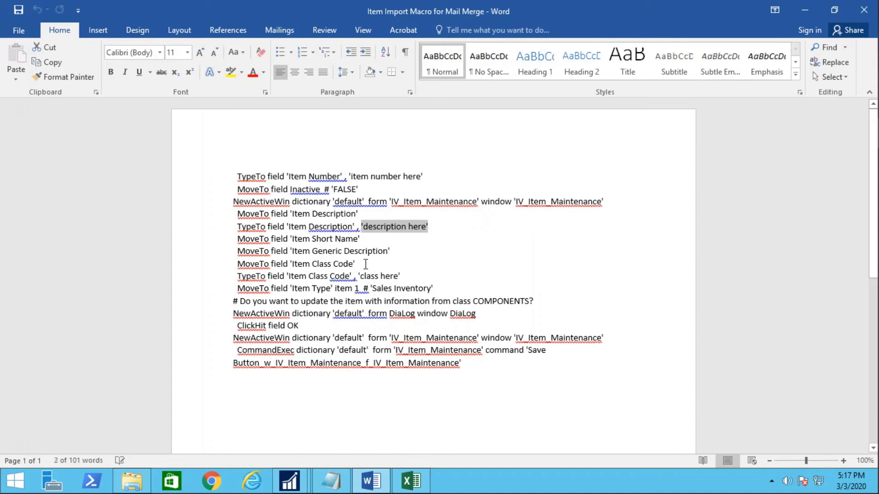
{"action": "left_click_drag", "start_coordinate": [359, 276], "coordinate": [402, 276]}
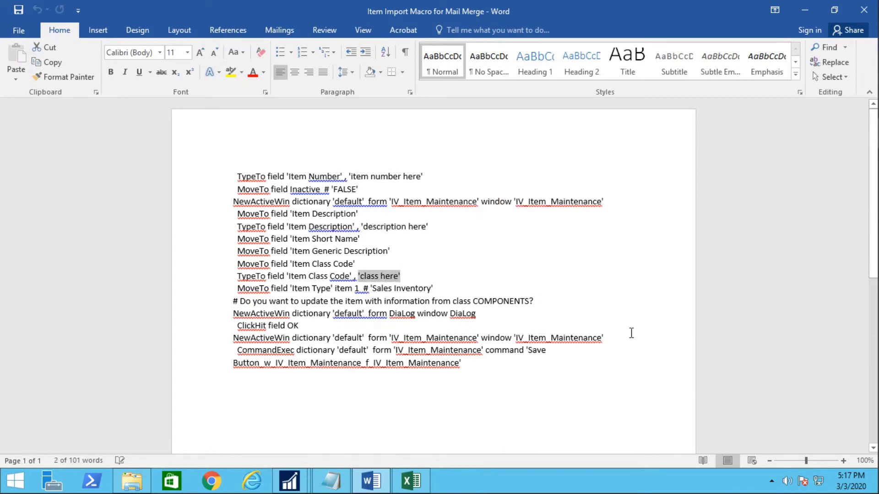
{"action": "left_click", "coordinate": [421, 162]}
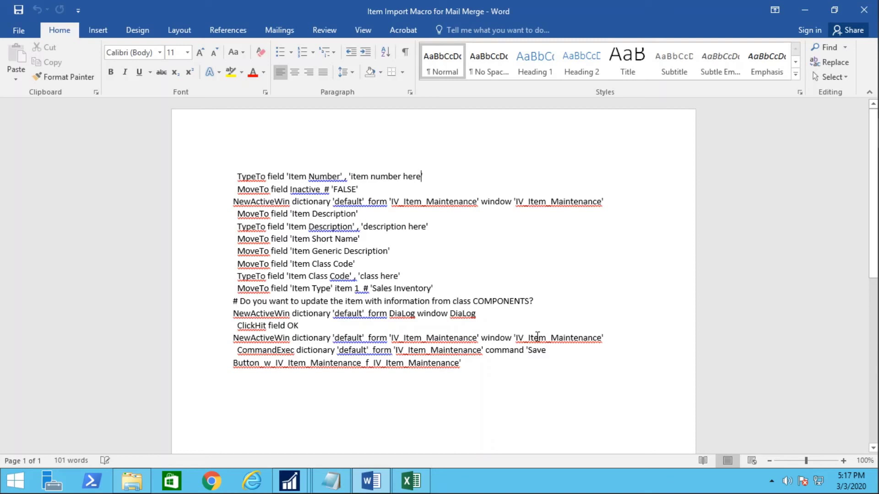
{"action": "left_click", "coordinate": [410, 481]}
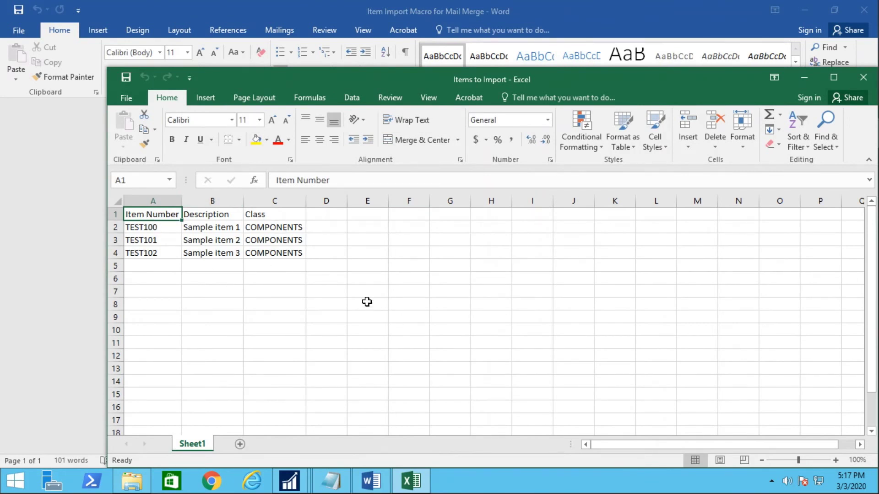
{"action": "left_click", "coordinate": [366, 483]}
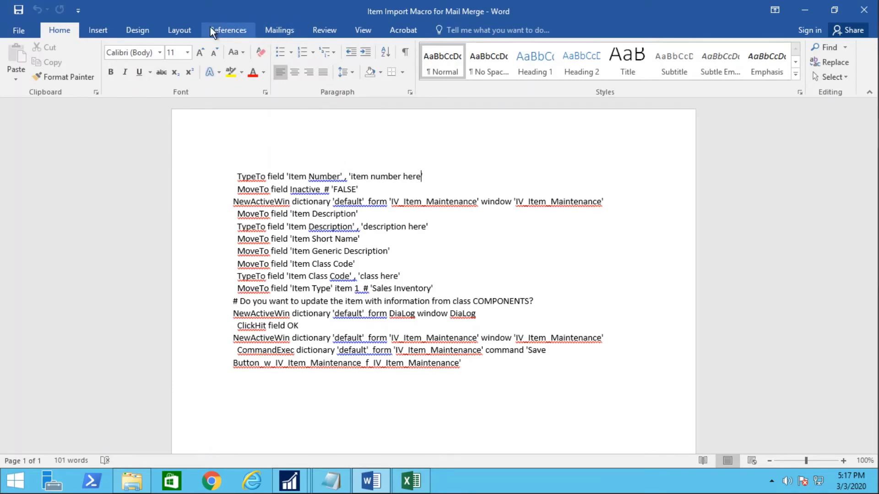
Launch the Step-by-Step Mail Merge Wizard and advance to Step 3, Select recipients
{"action": "left_click", "coordinate": [279, 30]}
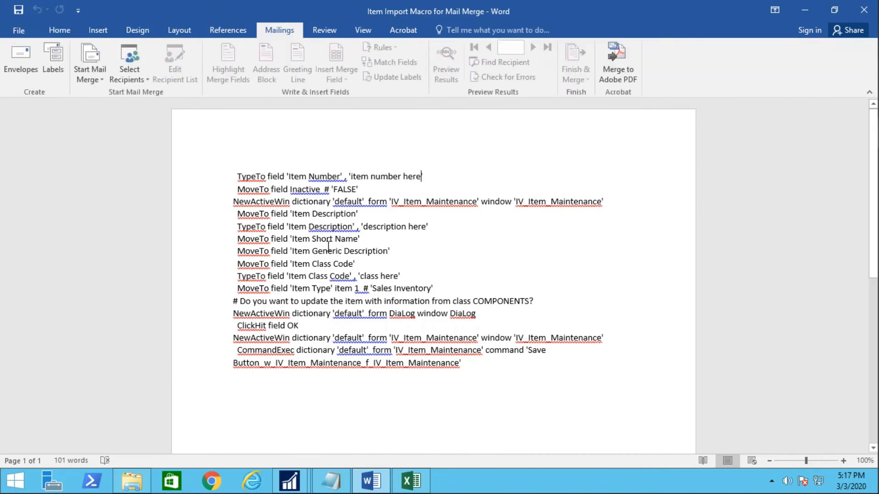
{"action": "left_click", "coordinate": [101, 80]}
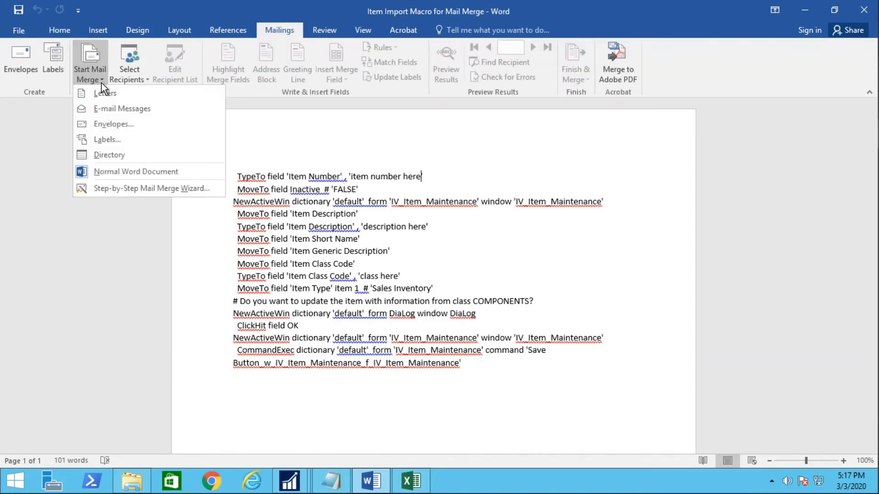
{"action": "left_click", "coordinate": [139, 188]}
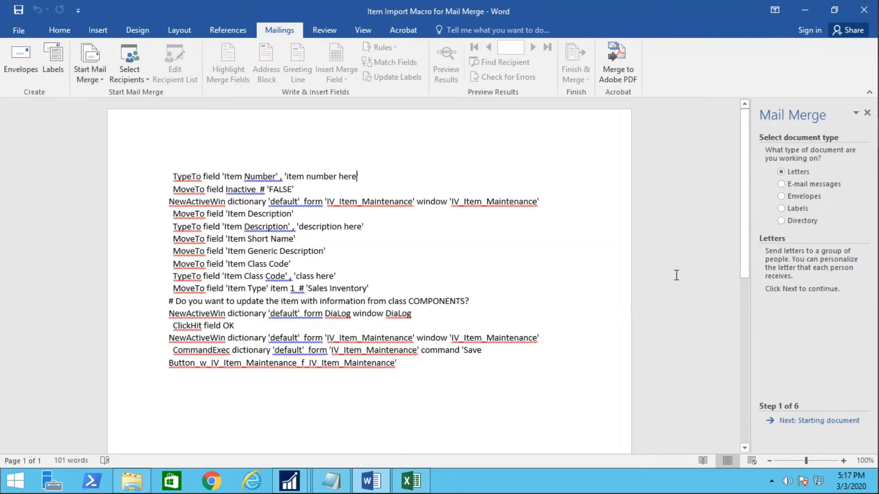
{"action": "left_click", "coordinate": [804, 428]}
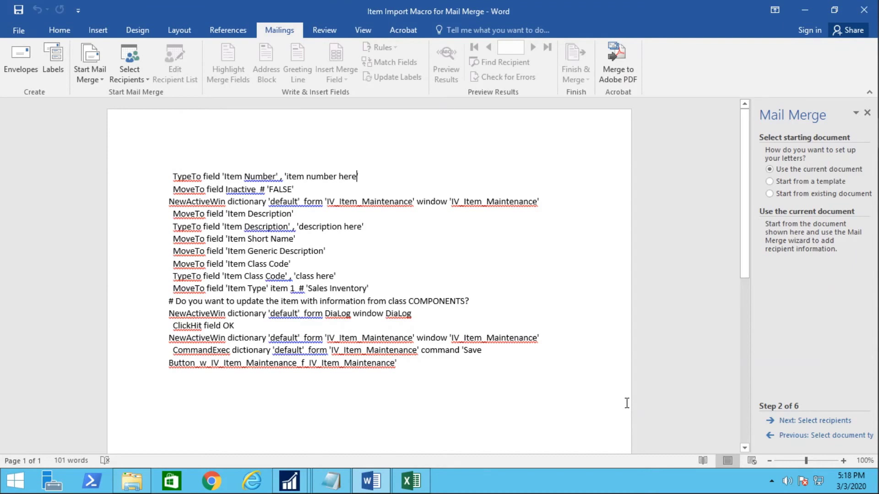
{"action": "left_click", "coordinate": [839, 421]}
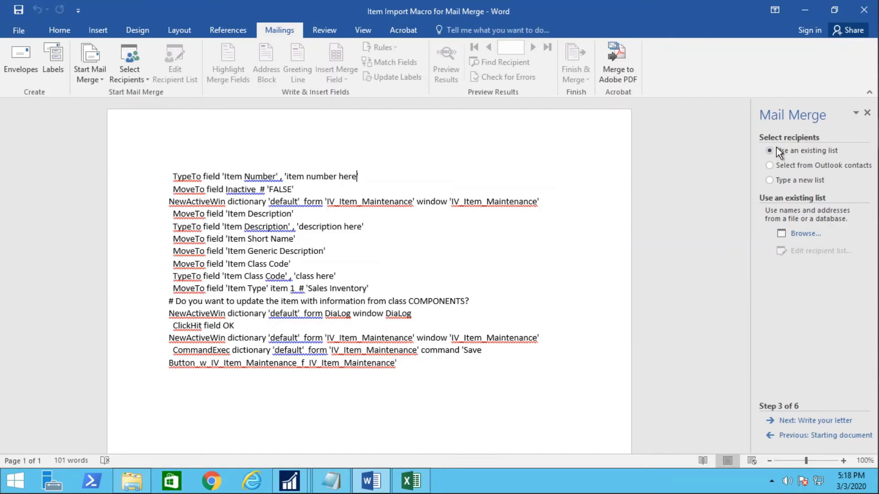
Browse to Items to Import on the Desktop, use Sheet1$, and accept items TEST100–TEST102
{"action": "left_click", "coordinate": [805, 236]}
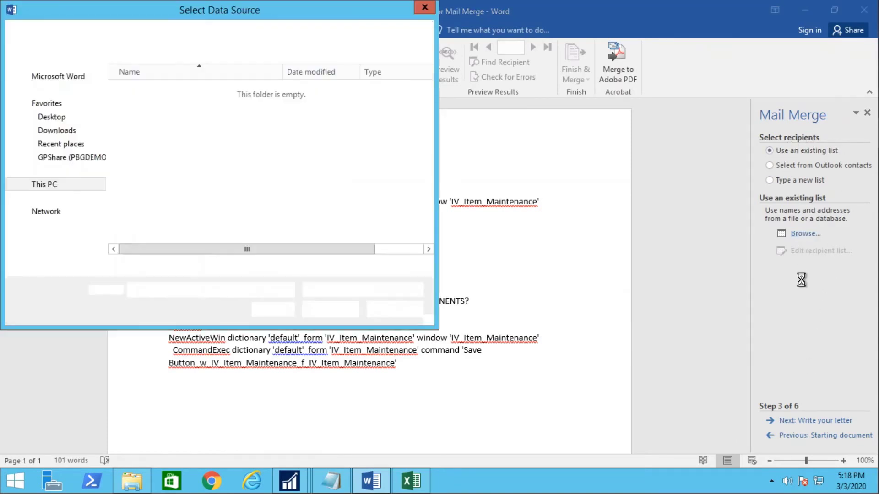
{"action": "left_click", "coordinate": [44, 118]}
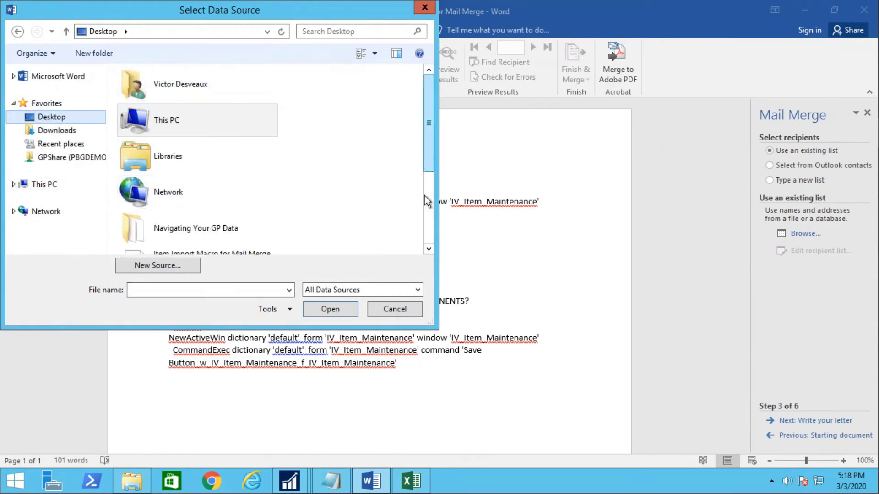
{"action": "scroll", "coordinate": [426, 201], "scroll_direction": "down", "scroll_amount": 3}
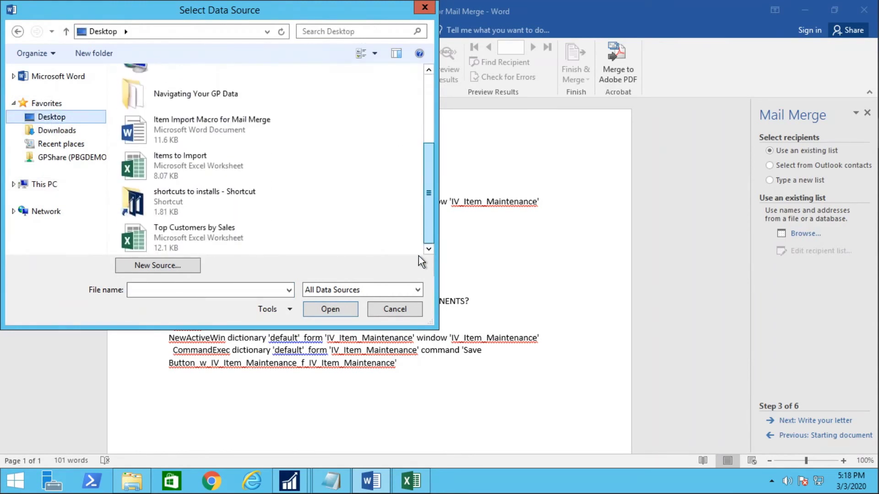
{"action": "double_click", "coordinate": [196, 161]}
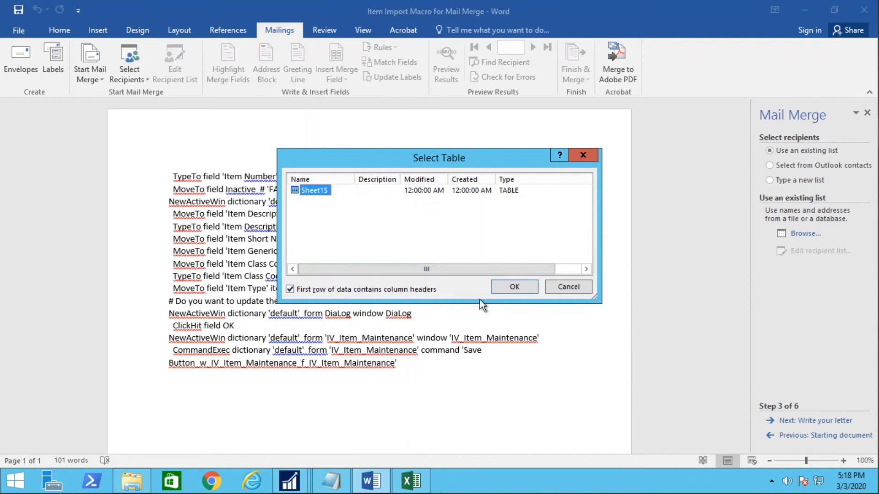
{"action": "left_click", "coordinate": [509, 289]}
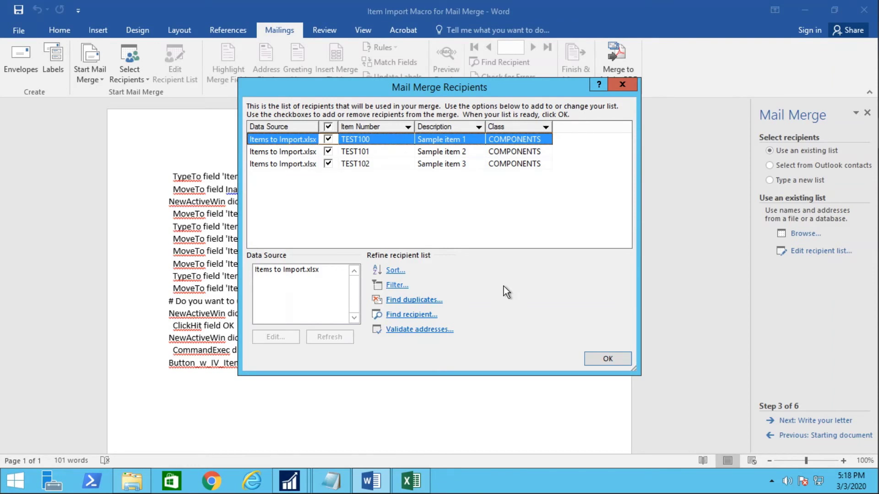
{"action": "left_click", "coordinate": [601, 362]}
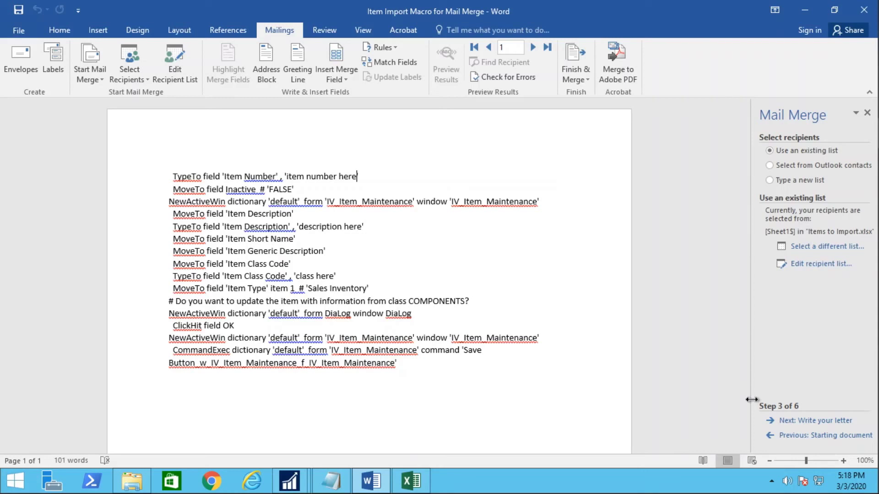
Advance the mail merge to the Write your letter step and preview the merge field list
{"action": "left_click", "coordinate": [824, 420]}
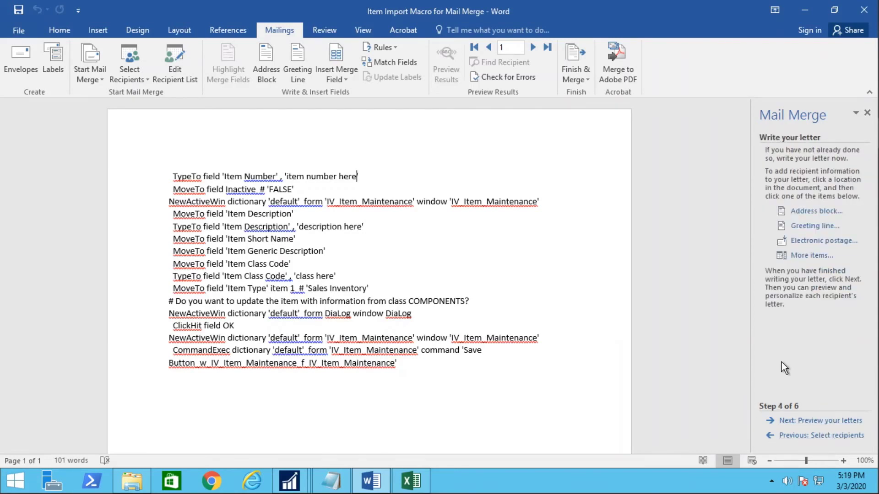
{"action": "left_click", "coordinate": [807, 255]}
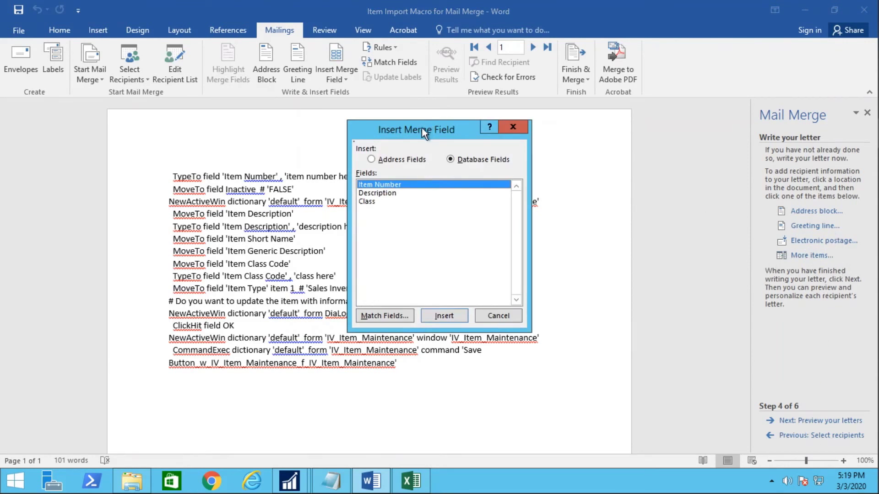
{"action": "left_click_drag", "start_coordinate": [421, 127], "coordinate": [586, 131]}
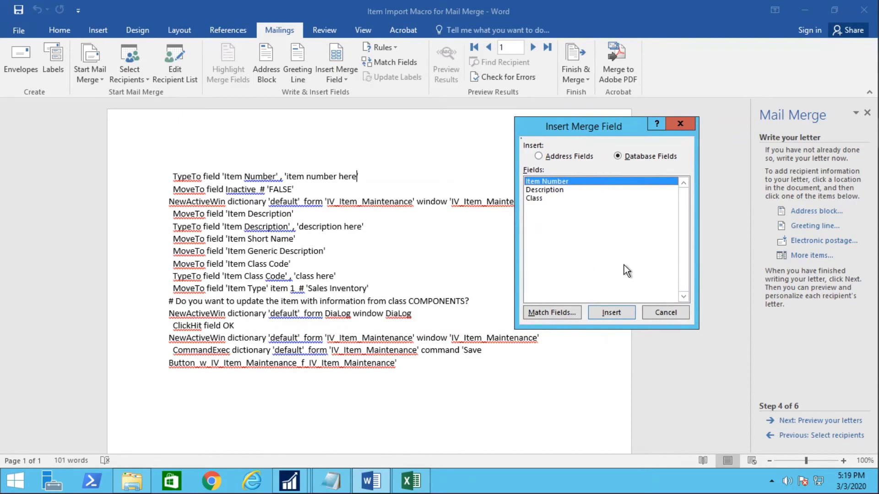
{"action": "left_click", "coordinate": [665, 312]}
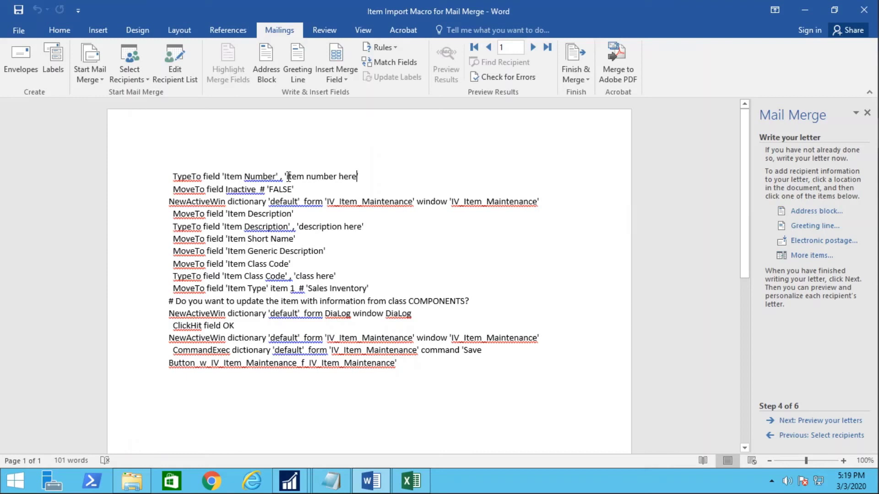
Replace the item number placeholder on line 1 with the «Item_Number» merge field
{"action": "left_click_drag", "start_coordinate": [286, 177], "coordinate": [359, 177]}
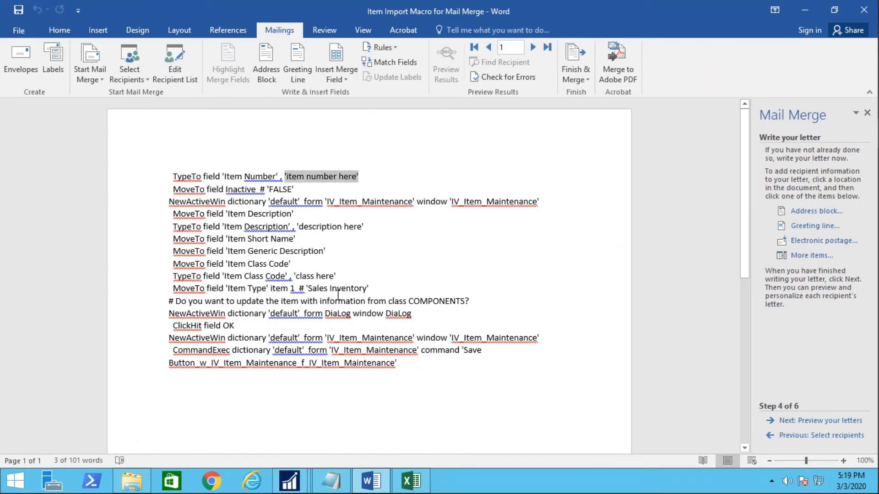
{"action": "key", "text": "Right"}
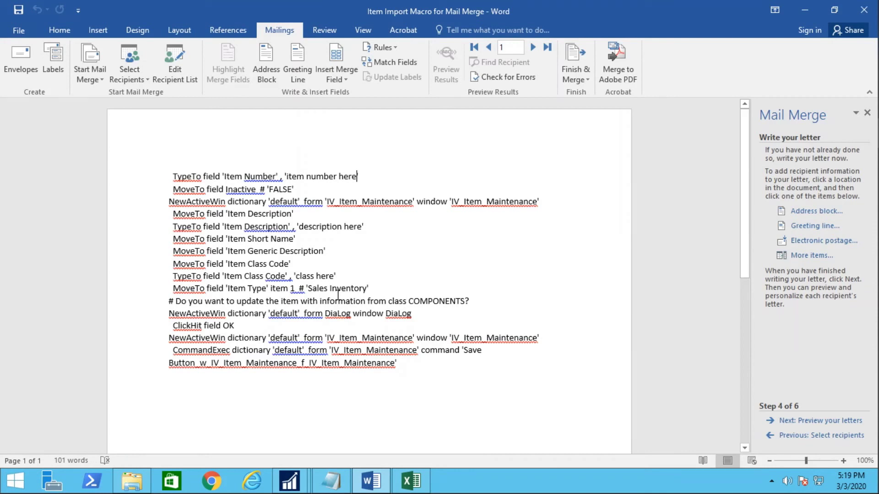
{"action": "key", "text": "shift+Left"}
{"action": "key", "text": "shift+Left"}
{"action": "key", "text": "shift+Left"}
{"action": "key", "text": "shift+Left"}
{"action": "key", "text": "shift+Left"}
{"action": "key", "text": "shift+Left"}
{"action": "key", "text": "shift+Left"}
{"action": "key", "text": "shift+Left"}
{"action": "key", "text": "shift+Left"}
{"action": "key", "text": "shift+Left"}
{"action": "key", "text": "shift+Left"}
{"action": "key", "text": "shift+Left"}
{"action": "key", "text": "shift+Left"}
{"action": "key", "text": "shift+Left"}
{"action": "key", "text": "shift+Left"}
{"action": "key", "text": "shift+Left"}
{"action": "key", "text": "shift+Left"}
{"action": "key", "text": "shift+Left"}
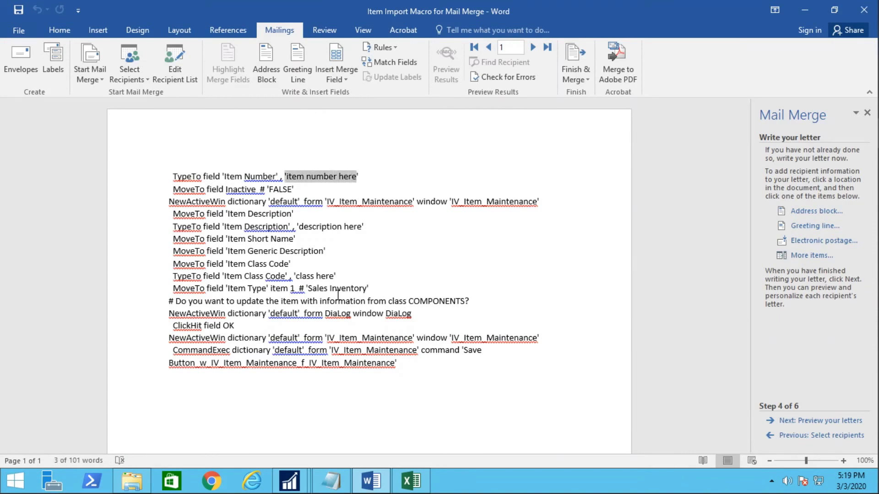
{"action": "key", "text": "shift+Right"}
{"action": "key", "text": "BackSpace"}
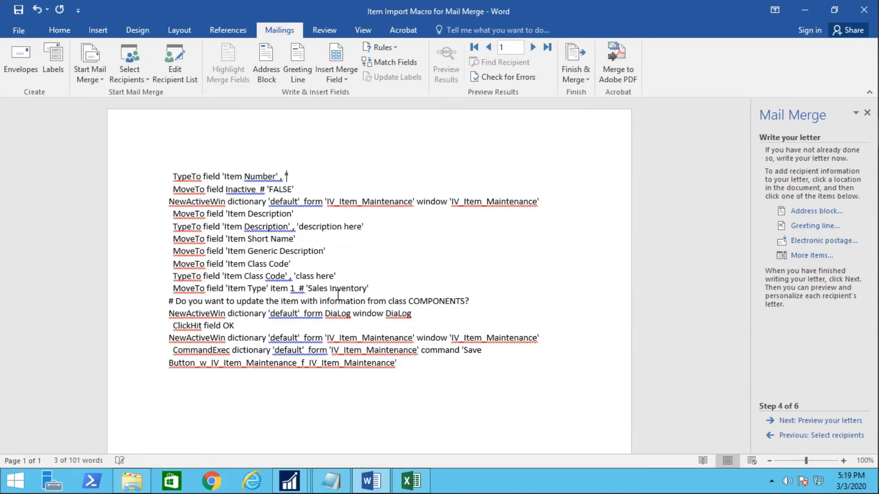
{"action": "left_click", "coordinate": [789, 257]}
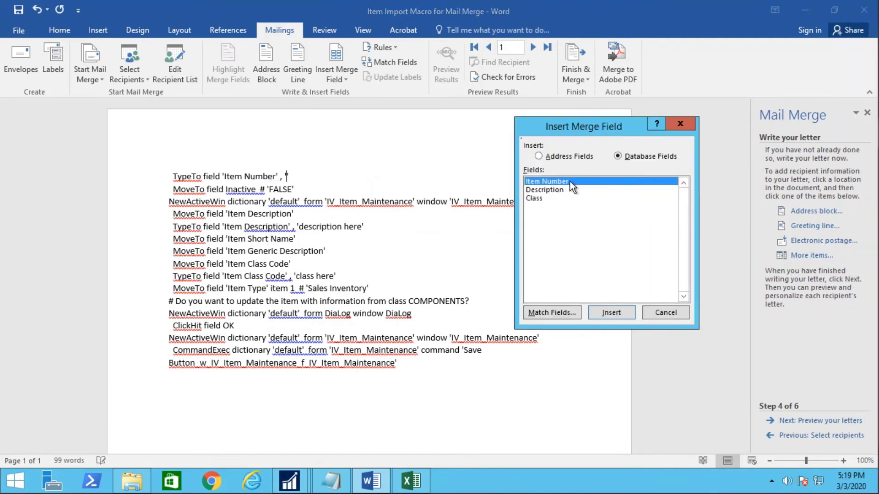
{"action": "left_click", "coordinate": [624, 312]}
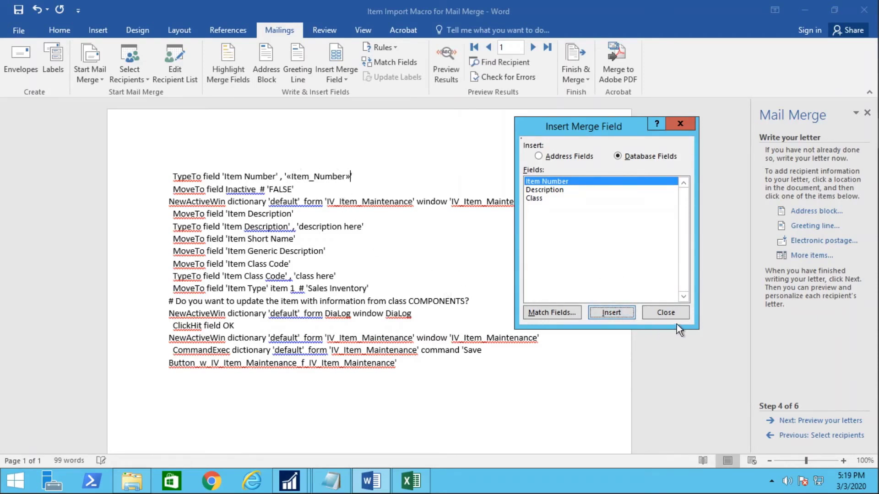
{"action": "left_click", "coordinate": [666, 312]}
Replace the description placeholder on line 5 with the «Description» merge field
{"action": "left_click", "coordinate": [327, 226]}
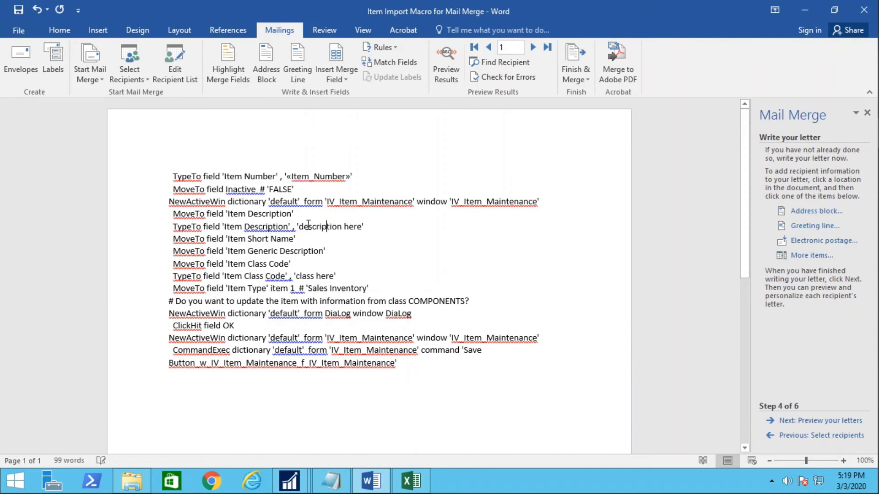
{"action": "left_click_drag", "start_coordinate": [298, 226], "coordinate": [357, 222]}
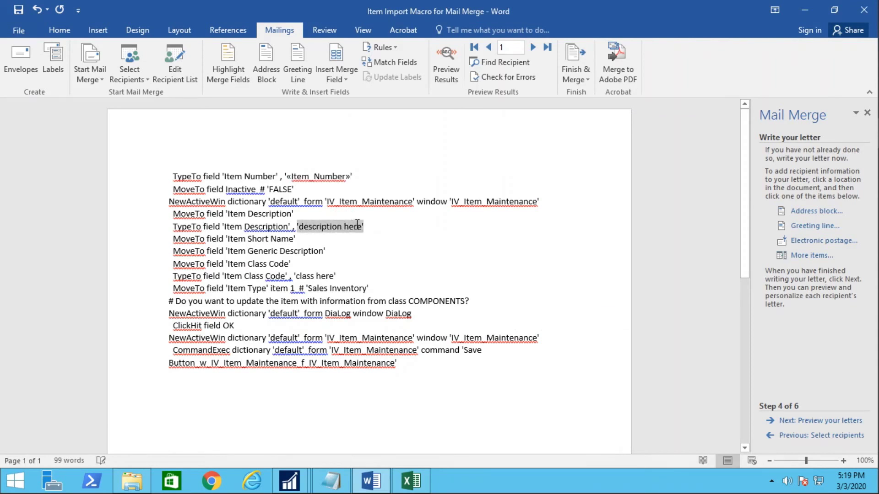
{"action": "key", "text": "Right"}
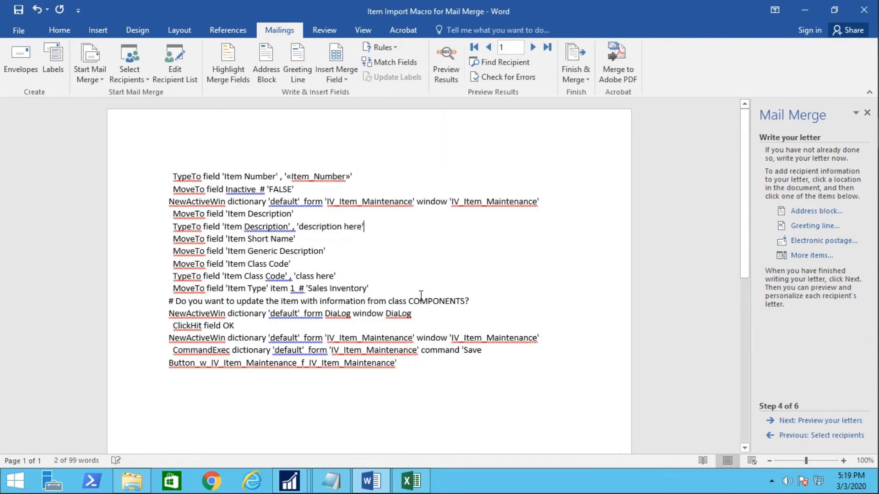
{"action": "key", "text": "Left"}
{"action": "key", "text": "shift+Left"}
{"action": "key", "text": "shift+Left"}
{"action": "key", "text": "shift+Left"}
{"action": "key", "text": "shift+Left"}
{"action": "key", "text": "shift+Left"}
{"action": "key", "text": "shift+Left"}
{"action": "key", "text": "shift+Left"}
{"action": "key", "text": "shift+Left"}
{"action": "key", "text": "shift+Left"}
{"action": "key", "text": "shift+Left"}
{"action": "key", "text": "shift+Left"}
{"action": "key", "text": "shift+Left"}
{"action": "key", "text": "shift+Left"}
{"action": "key", "text": "shift+Left"}
{"action": "key", "text": "shift+Left"}
{"action": "key", "text": "shift+Left"}
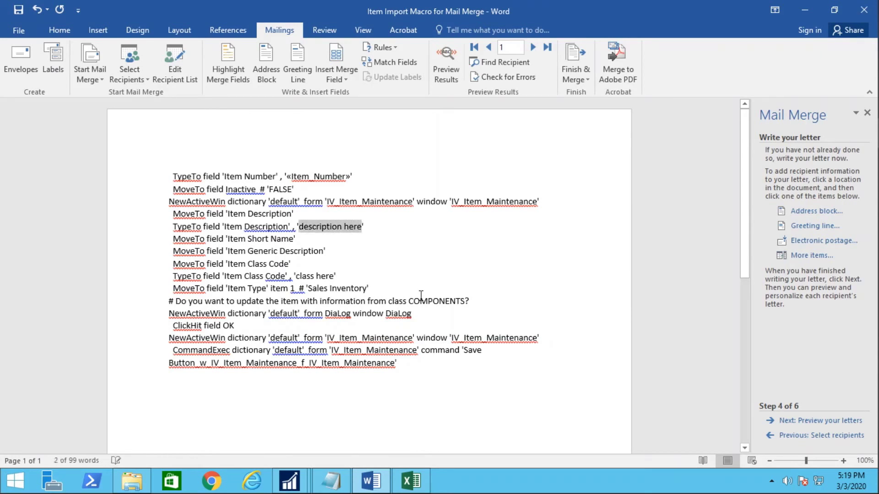
{"action": "key", "text": "Delete"}
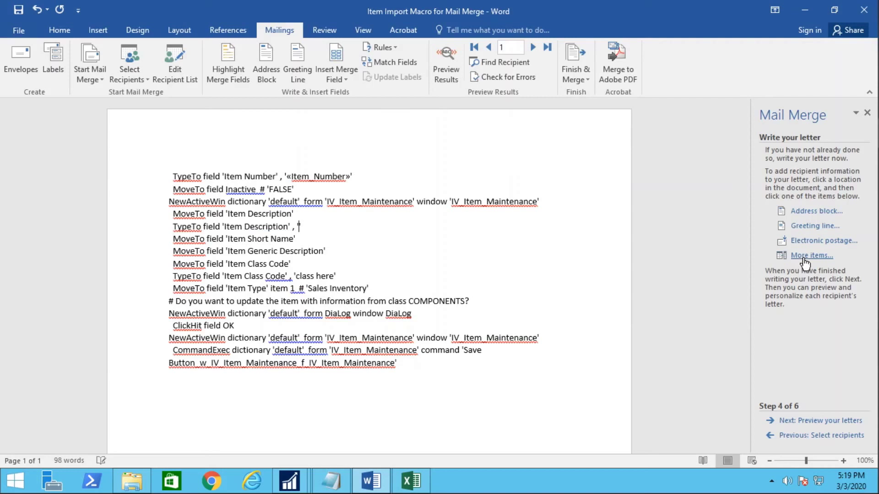
{"action": "left_click", "coordinate": [805, 257]}
{"action": "left_click", "coordinate": [550, 191]}
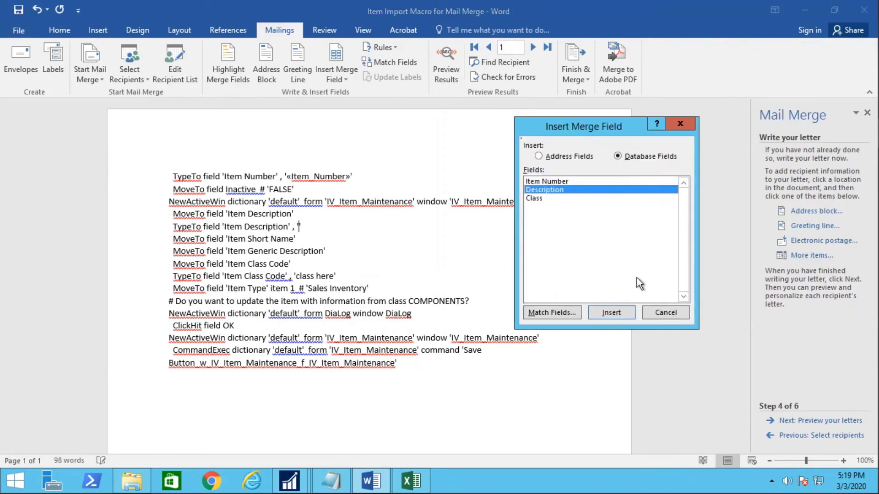
{"action": "left_click", "coordinate": [624, 313]}
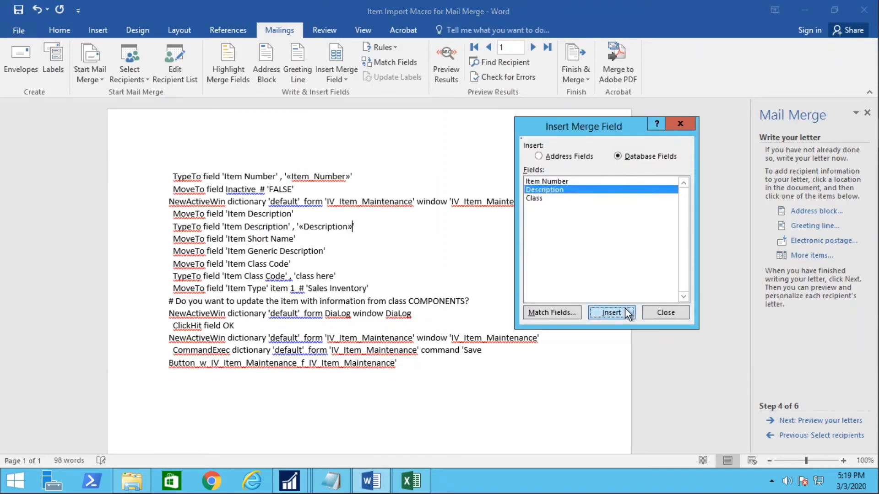
{"action": "left_click", "coordinate": [666, 313]}
Replace the class placeholder with the «Class» merge field
{"action": "left_click", "coordinate": [364, 287]}
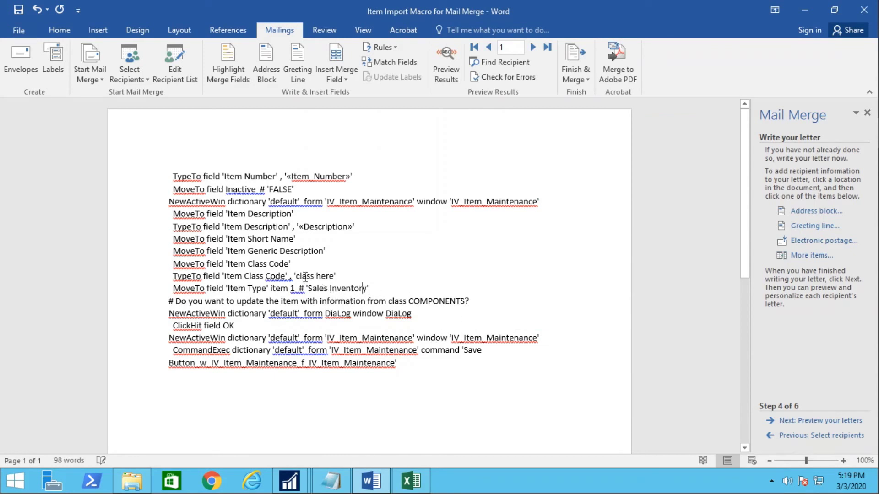
{"action": "left_click_drag", "start_coordinate": [296, 276], "coordinate": [301, 276]}
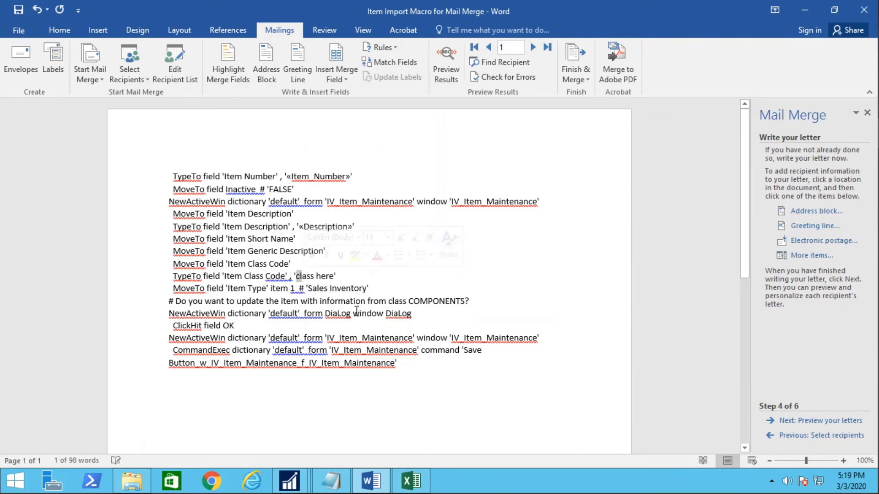
{"action": "key", "text": "shift+Right"}
{"action": "key", "text": "shift+Right"}
{"action": "key", "text": "shift+Right"}
{"action": "key", "text": "shift+Right"}
{"action": "key", "text": "shift+Right"}
{"action": "key", "text": "shift+Right"}
{"action": "key", "text": "shift+Right"}
{"action": "key", "text": "shift+Right"}
{"action": "key", "text": "shift+Right"}
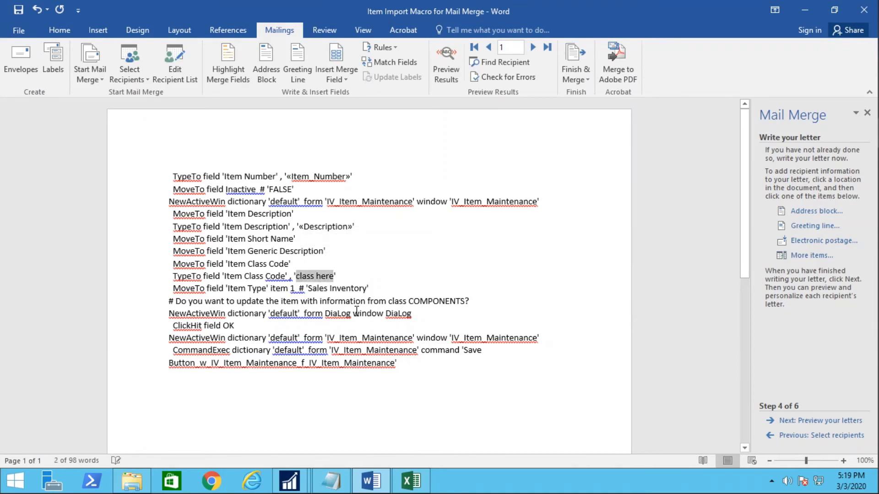
{"action": "key", "text": "Delete"}
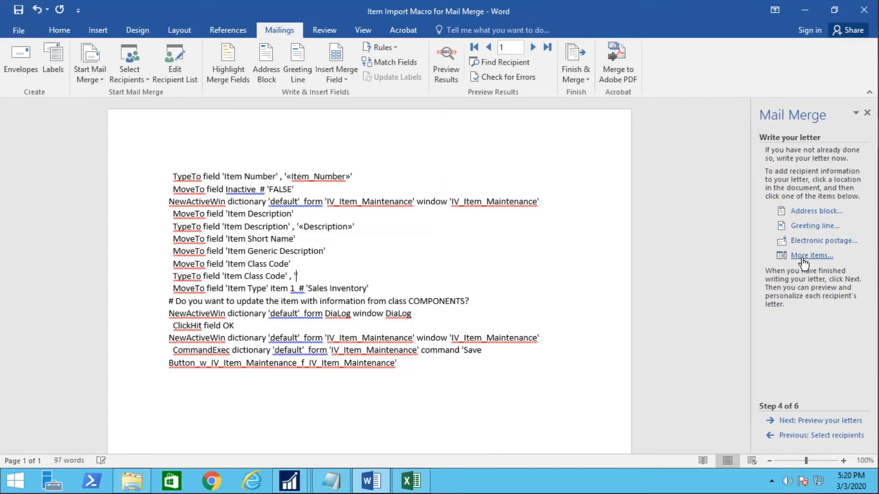
{"action": "left_click", "coordinate": [802, 259]}
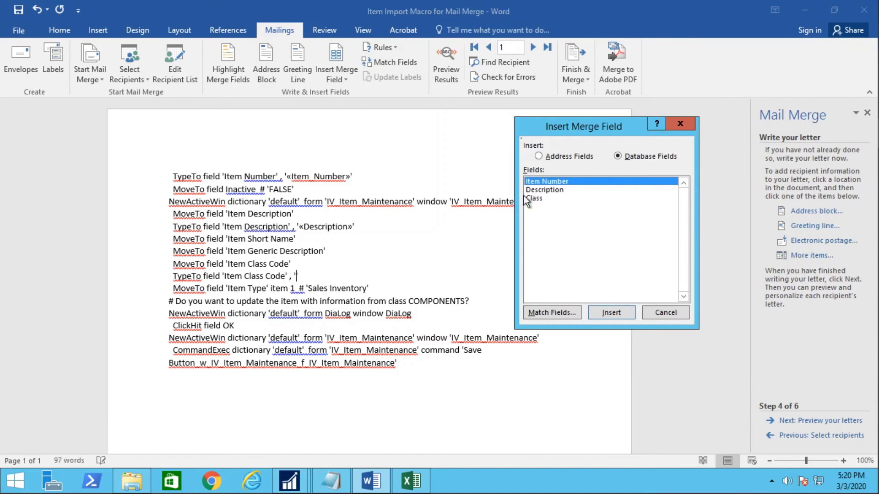
{"action": "left_click", "coordinate": [527, 199]}
{"action": "left_click", "coordinate": [608, 313]}
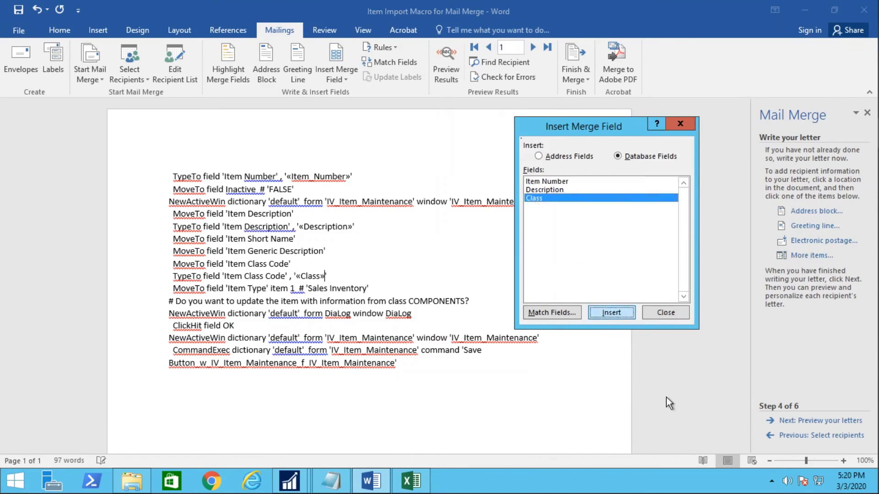
{"action": "left_click", "coordinate": [665, 313]}
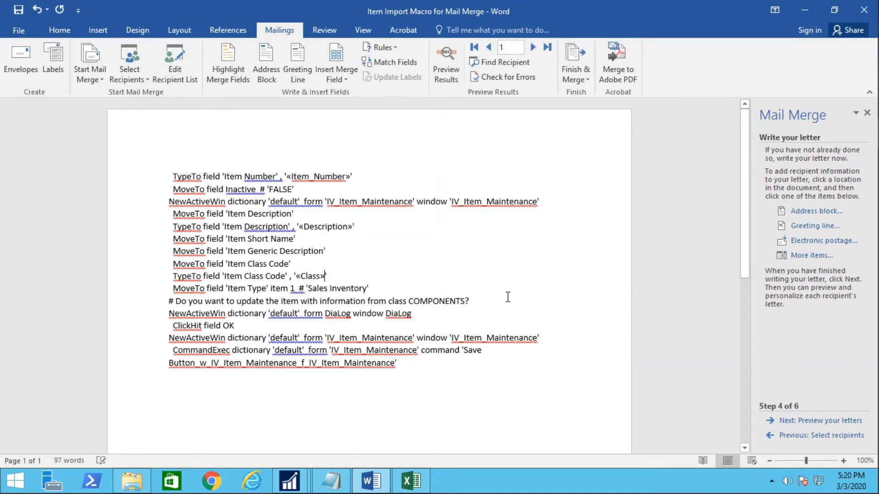
{"action": "left_click", "coordinate": [813, 421]}
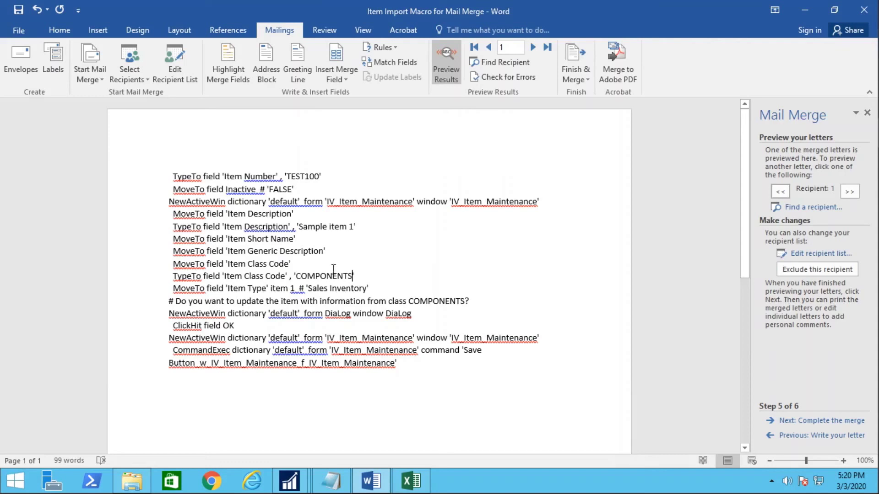
{"action": "left_click", "coordinate": [844, 420]}
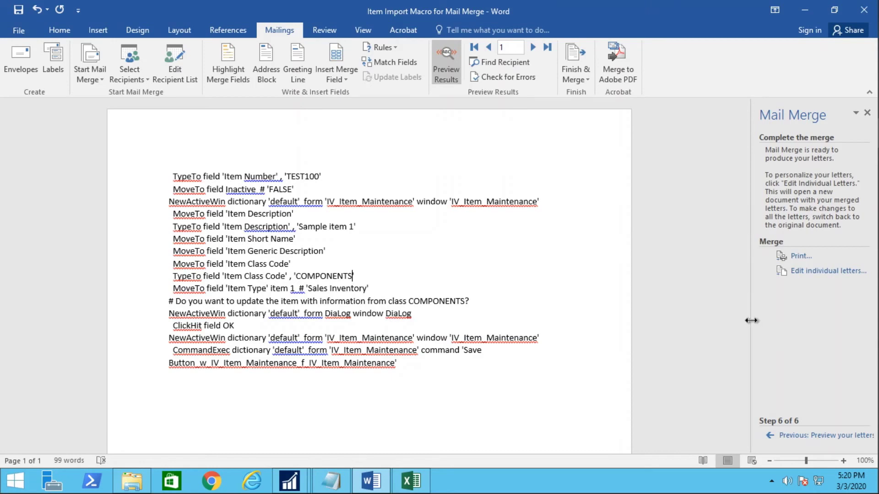
{"action": "scroll", "coordinate": [529, 284], "scroll_direction": "down", "scroll_amount": 5}
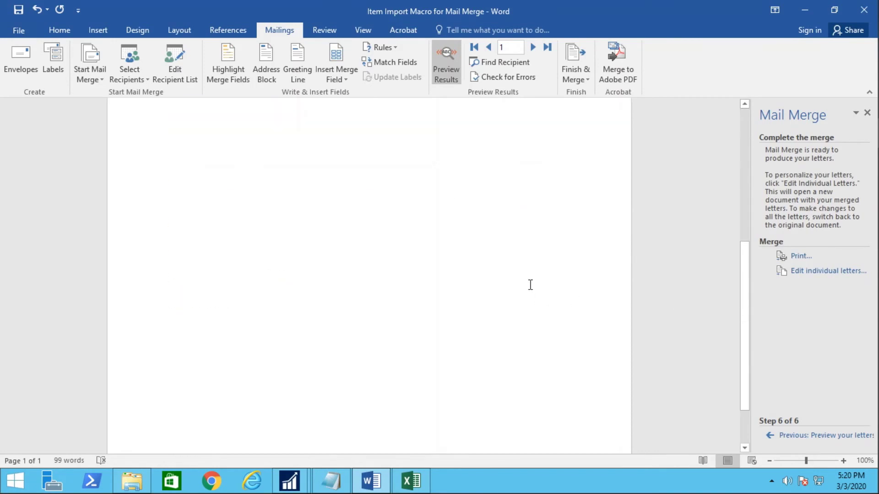
{"action": "scroll", "coordinate": [530, 284], "scroll_direction": "up", "scroll_amount": 5}
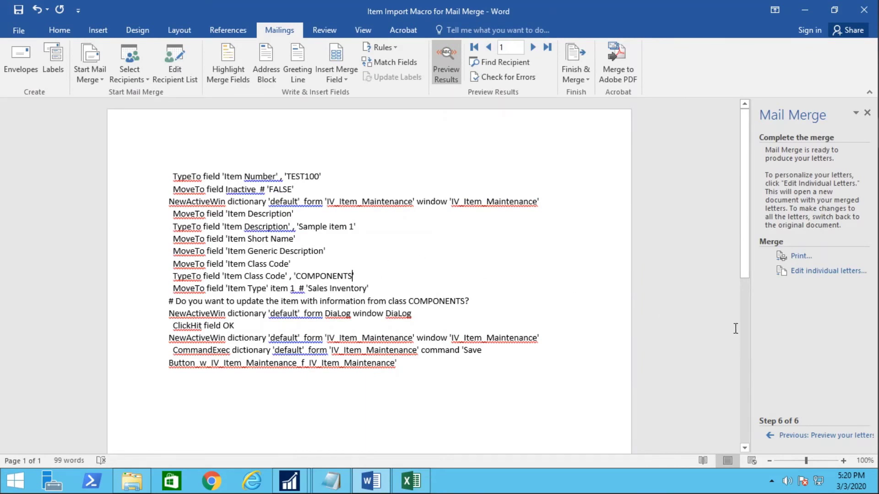
Merge all records into a new three-page Letters1 document of macro blocks
{"action": "left_click", "coordinate": [805, 274]}
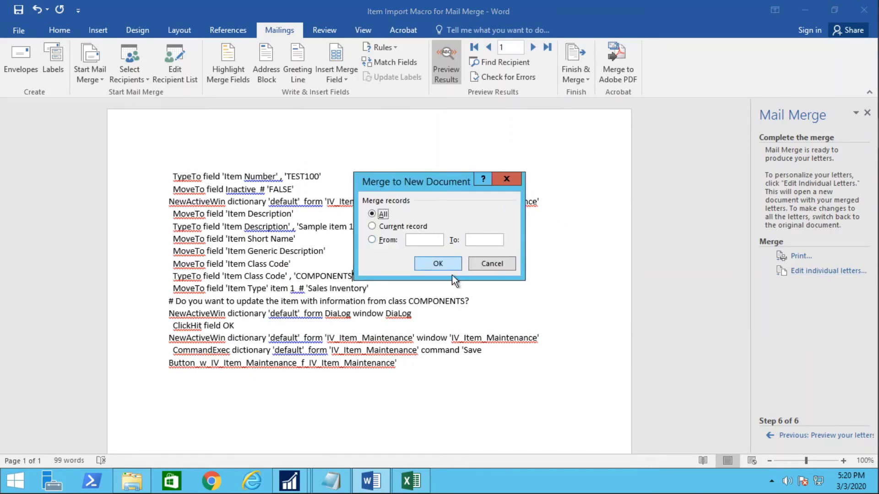
{"action": "left_click", "coordinate": [438, 264]}
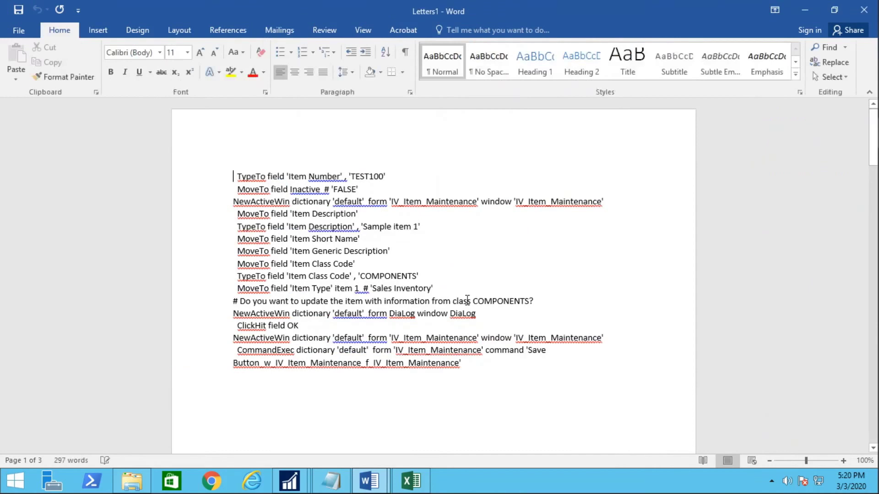
{"action": "scroll", "coordinate": [514, 215], "scroll_direction": "down", "scroll_amount": 5}
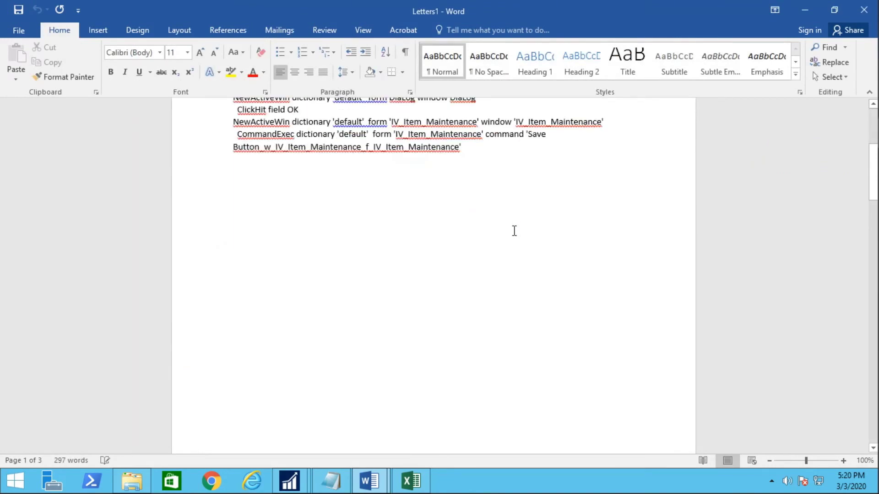
{"action": "scroll", "coordinate": [514, 232], "scroll_direction": "down", "scroll_amount": 15}
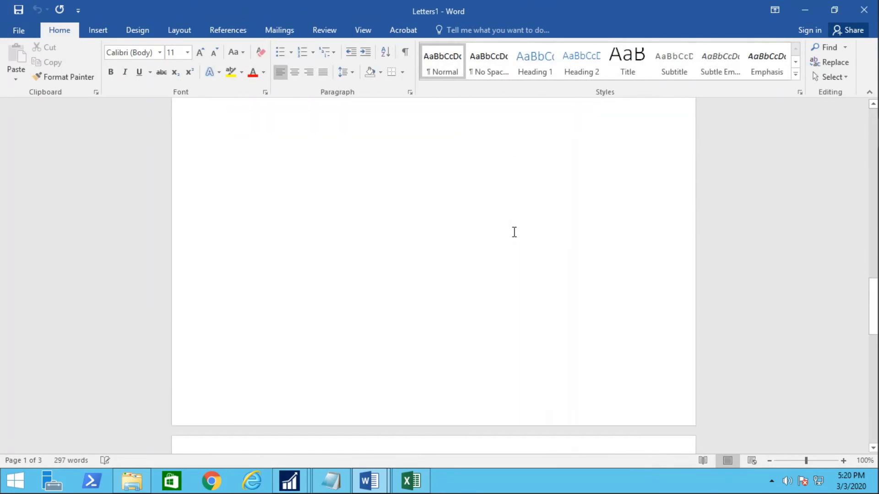
{"action": "scroll", "coordinate": [514, 232], "scroll_direction": "down", "scroll_amount": 6}
{"action": "scroll", "coordinate": [485, 280], "scroll_direction": "up", "scroll_amount": 3}
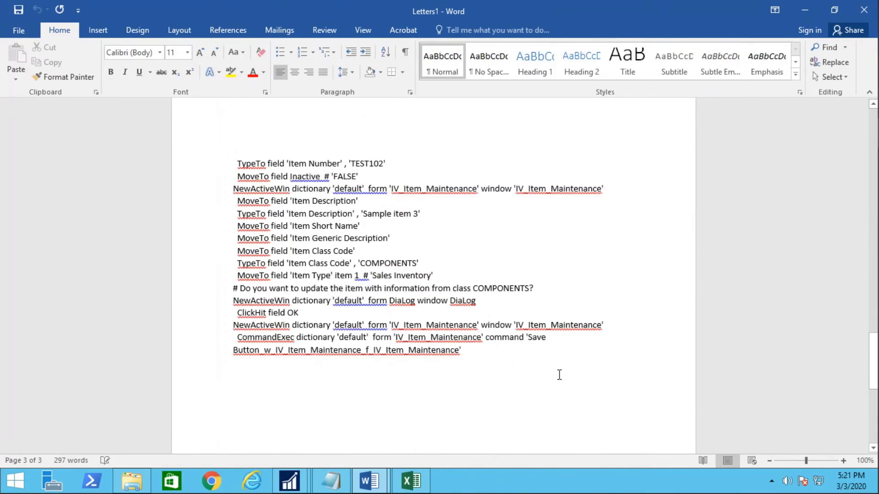
{"action": "scroll", "coordinate": [556, 370], "scroll_direction": "up", "scroll_amount": 2}
{"action": "scroll", "coordinate": [557, 370], "scroll_direction": "up", "scroll_amount": 15}
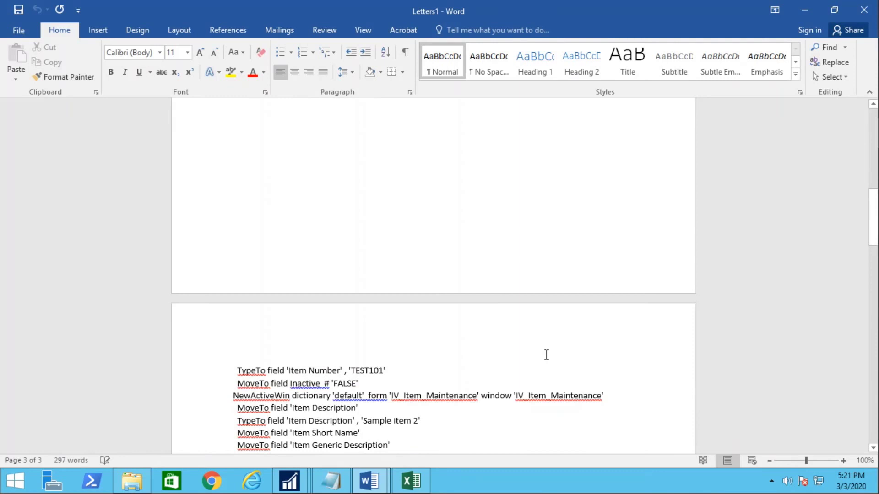
{"action": "scroll", "coordinate": [546, 354], "scroll_direction": "up", "scroll_amount": 20}
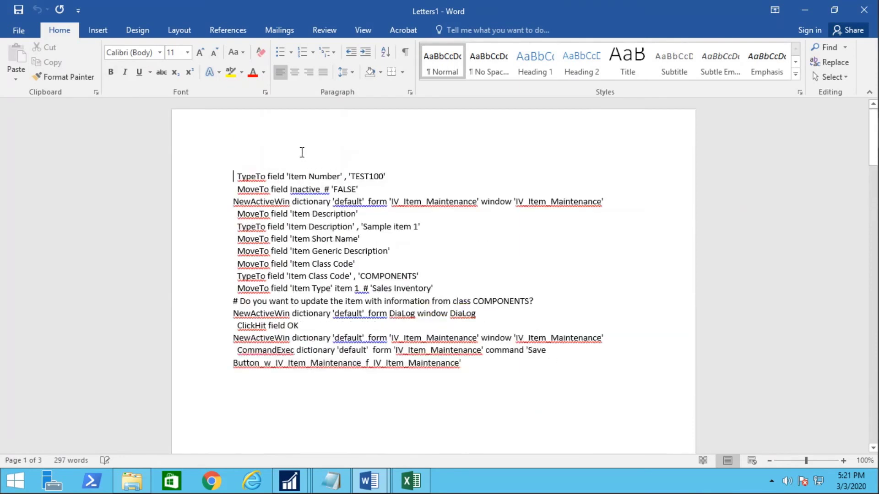
Copy the entire merged document and bring the Desktop folder window forward
{"action": "left_click", "coordinate": [299, 176]}
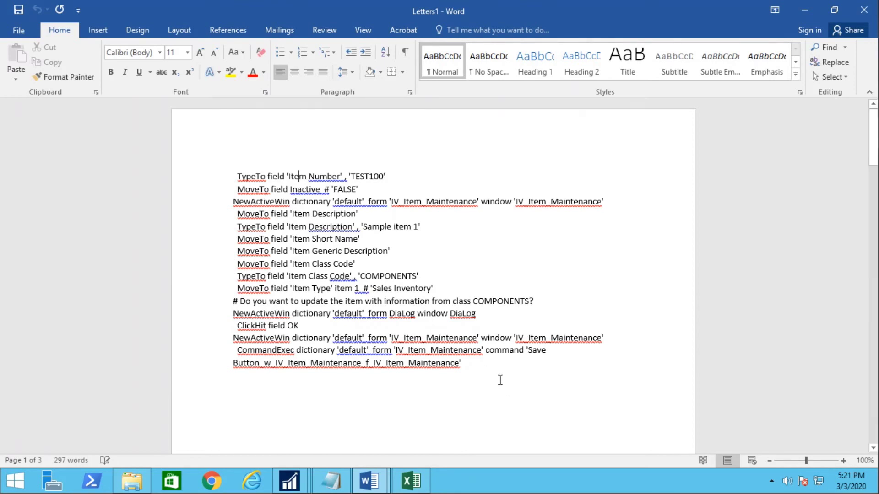
{"action": "key", "text": "ctrl+a"}
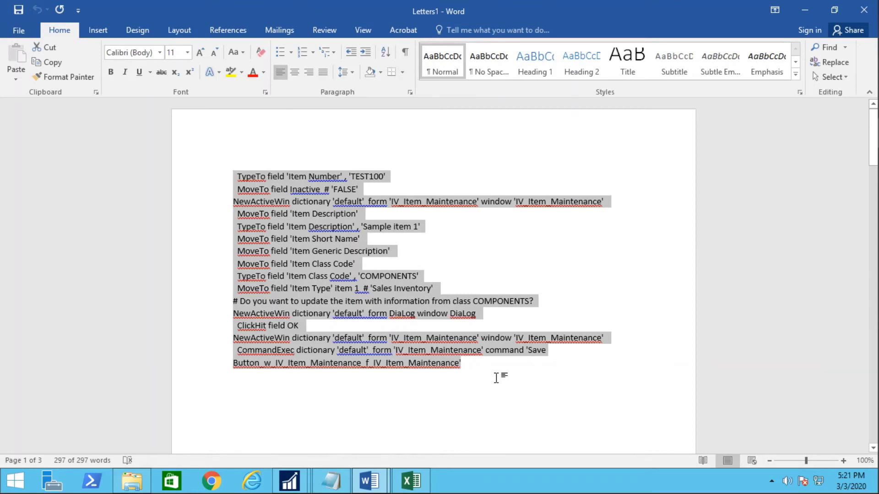
{"action": "key", "text": "ctrl+c"}
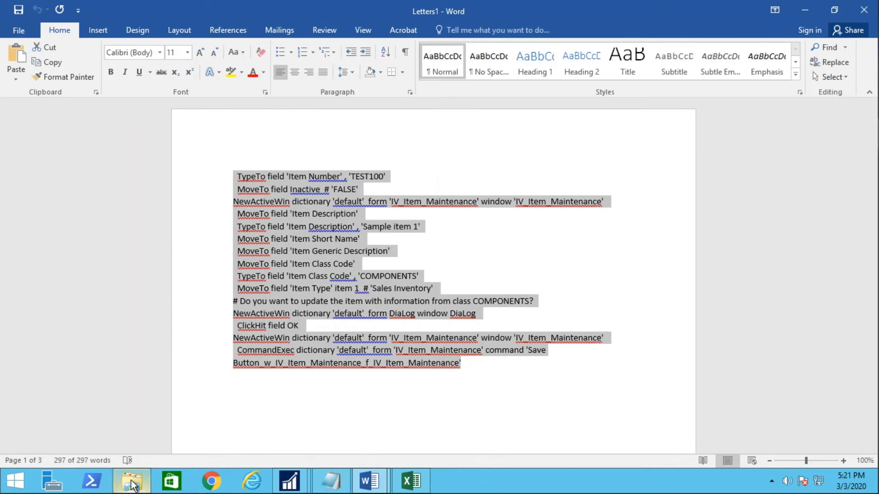
{"action": "mouse_move", "coordinate": [132, 480]}
{"action": "left_click", "coordinate": [133, 443]}
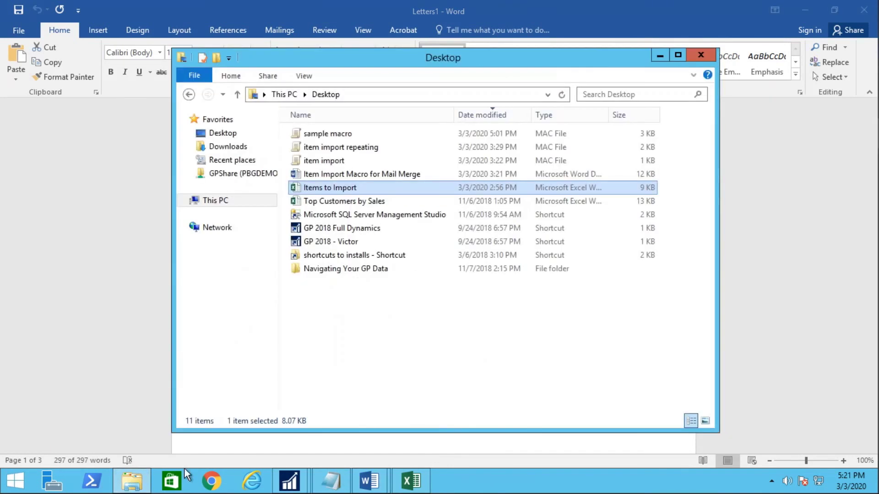
Open the item import macro in Notepad, paste the merged lines on line 3, and save
{"action": "double_click", "coordinate": [332, 160]}
{"action": "left_click", "coordinate": [359, 209]}
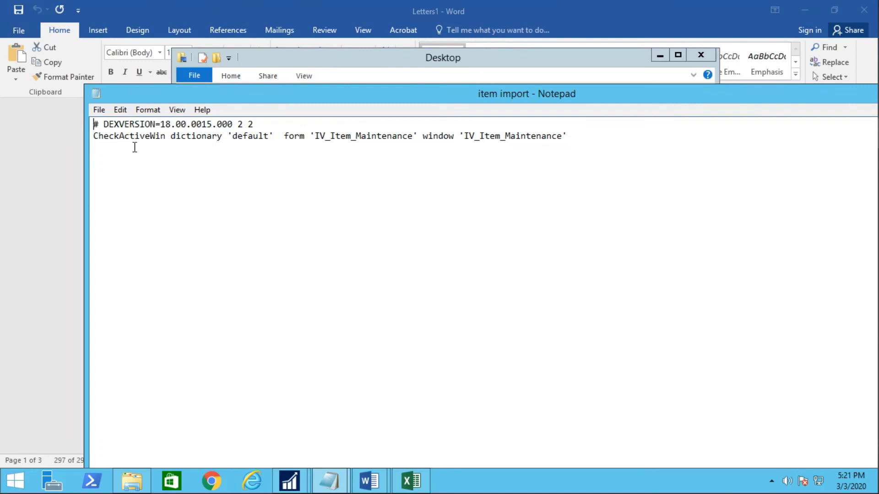
{"action": "left_click", "coordinate": [98, 154]}
{"action": "key", "text": "ctrl+v"}
{"action": "scroll", "coordinate": [432, 292], "scroll_direction": "up", "scroll_amount": 7}
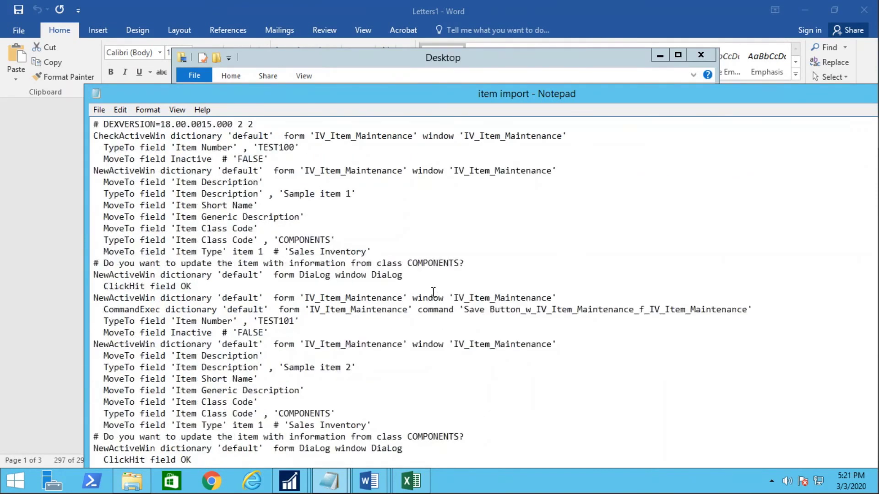
{"action": "scroll", "coordinate": [427, 289], "scroll_direction": "down", "scroll_amount": 4}
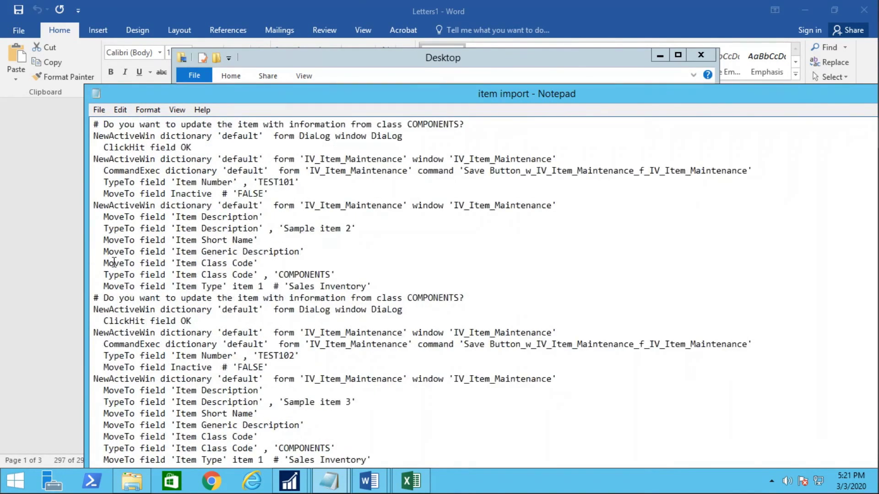
{"action": "left_click", "coordinate": [98, 111]}
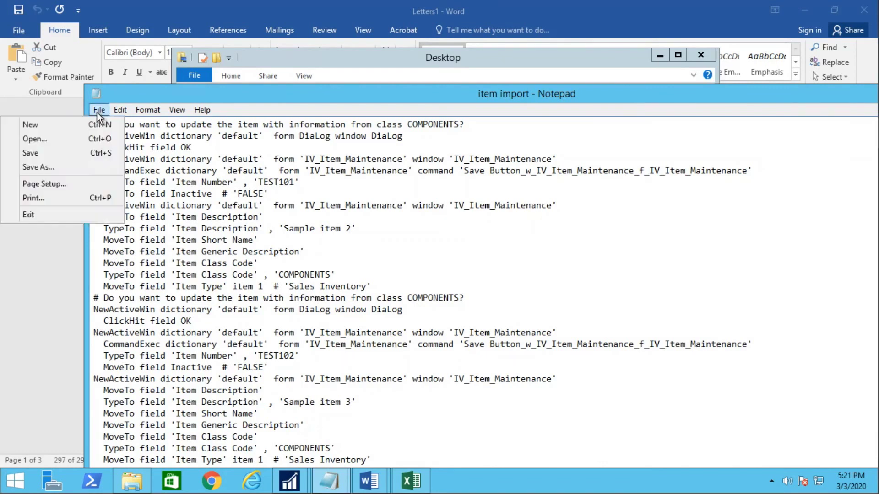
{"action": "left_click", "coordinate": [51, 155]}
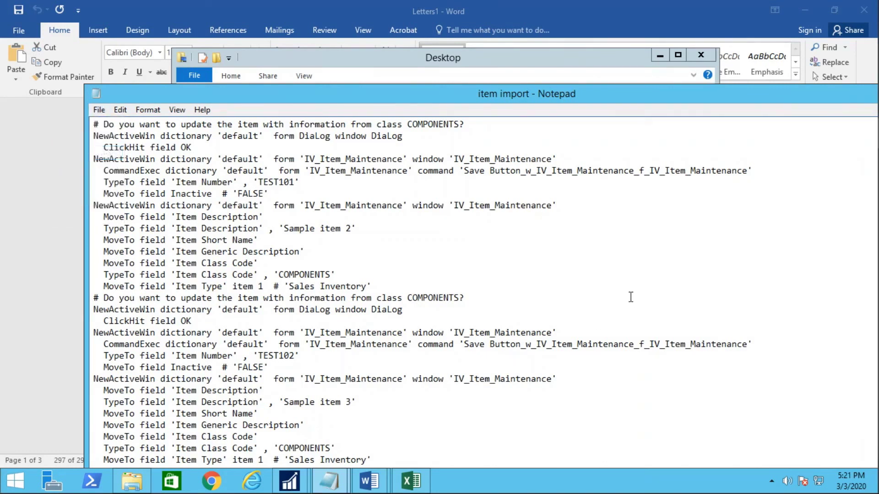
Minimize the Notepad and Desktop folder windows
{"action": "left_click_drag", "start_coordinate": [752, 102], "coordinate": [546, 92]}
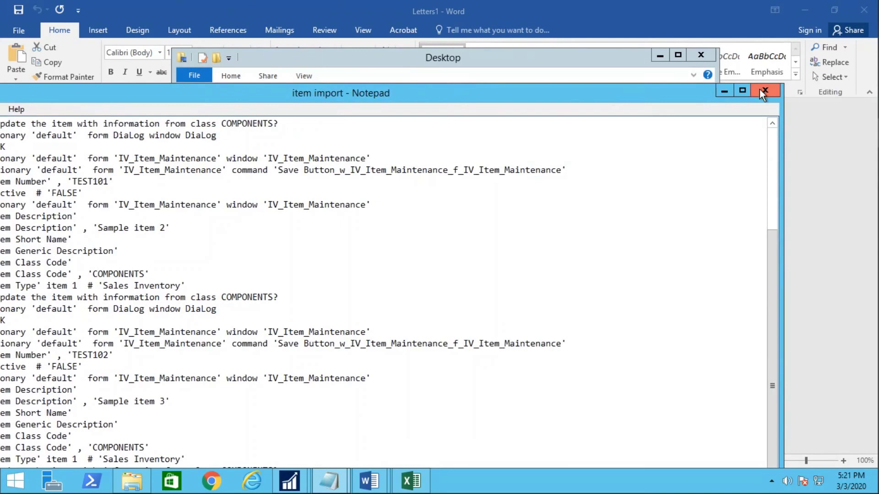
{"action": "left_click", "coordinate": [728, 93]}
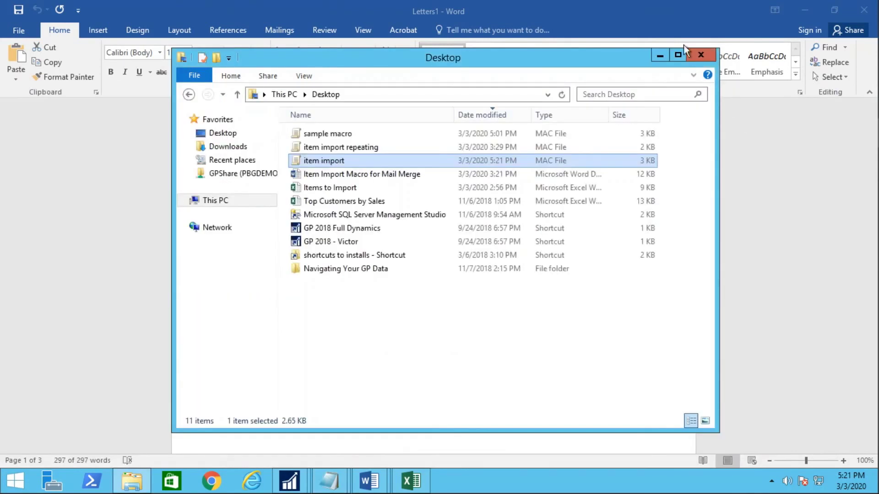
{"action": "left_click", "coordinate": [659, 55]}
Play the item import macro from Item Maintenance via Ctrl+F8 and dismiss the completion message
{"action": "mouse_move", "coordinate": [290, 481]}
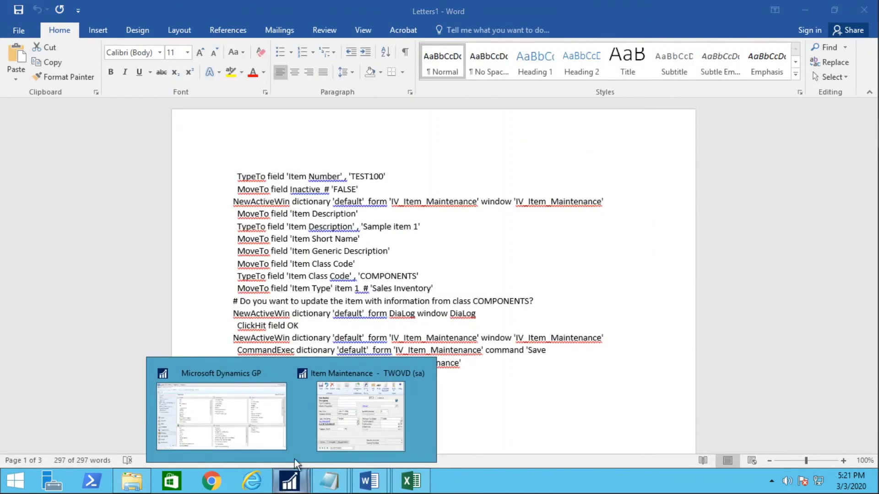
{"action": "left_click", "coordinate": [364, 413]}
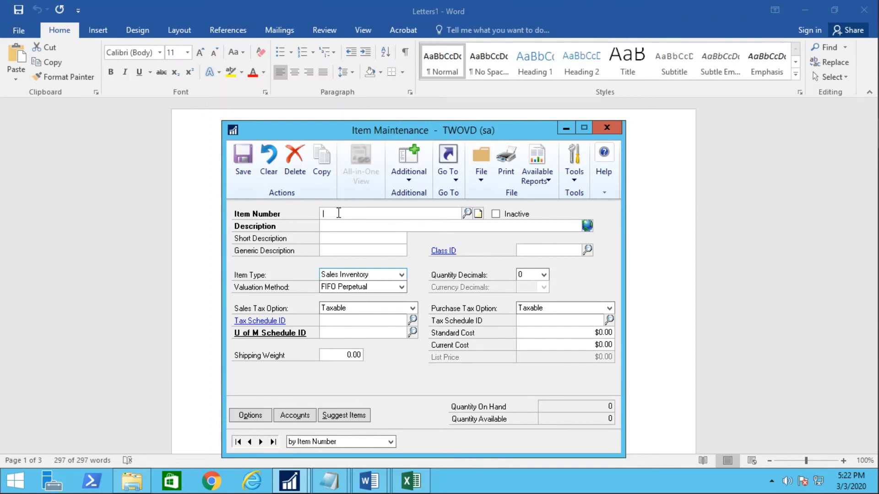
{"action": "key", "text": "ctrl+f8"}
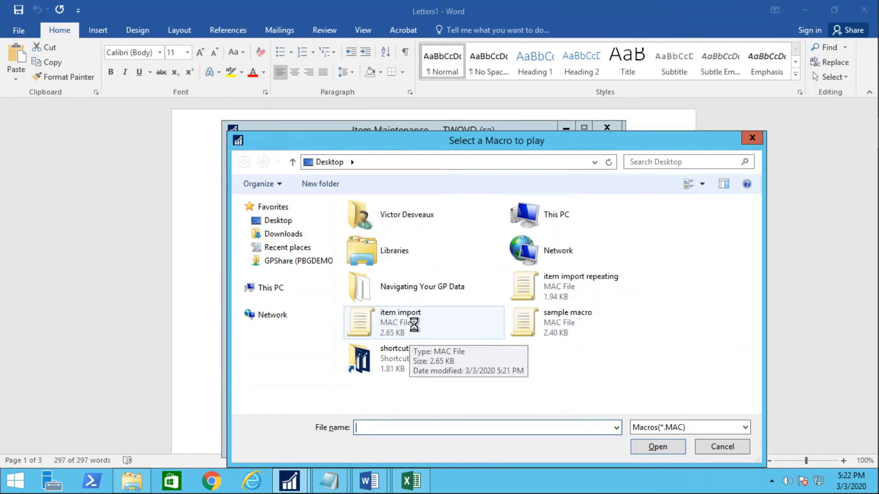
{"action": "left_click", "coordinate": [416, 329]}
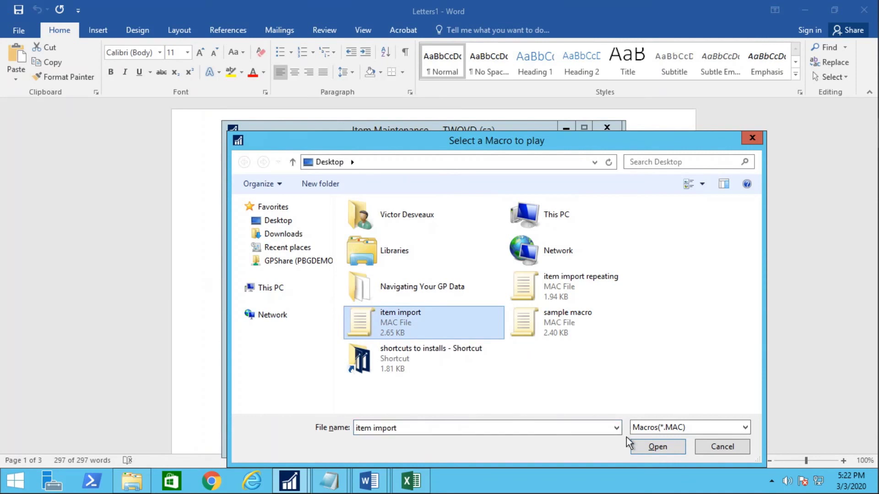
{"action": "left_click", "coordinate": [656, 452]}
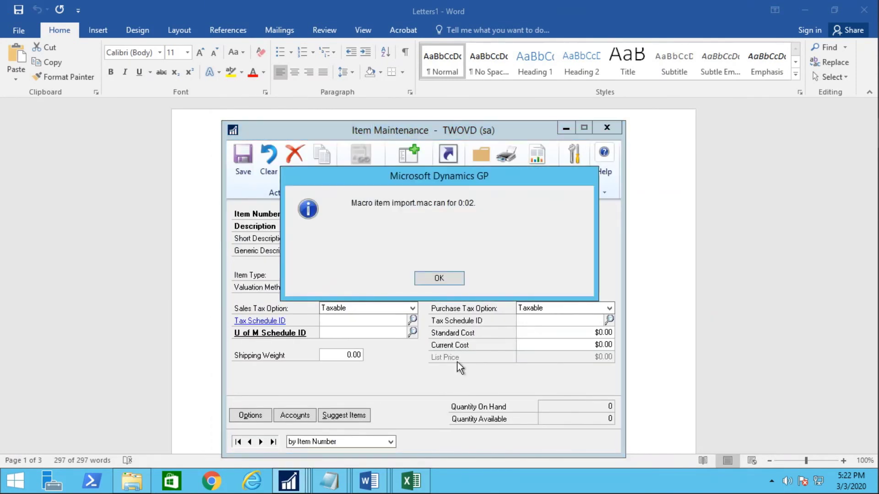
{"action": "left_click_drag", "start_coordinate": [438, 178], "coordinate": [681, 190]}
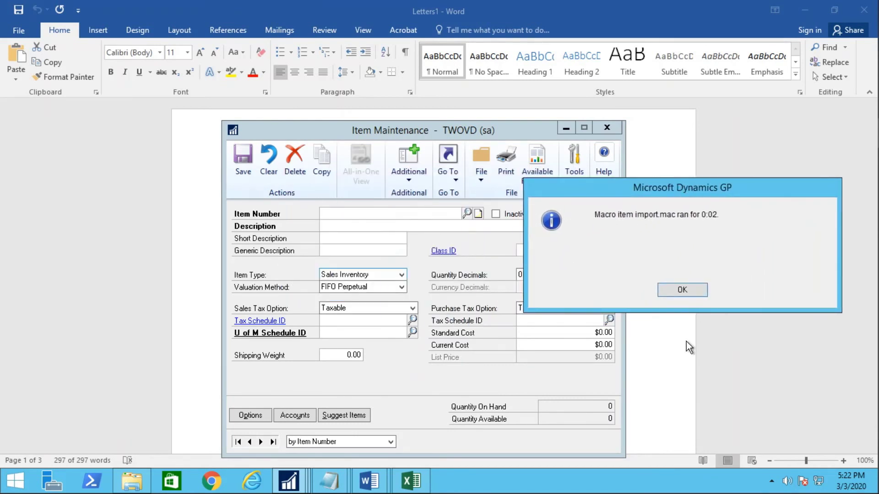
{"action": "left_click", "coordinate": [681, 291]}
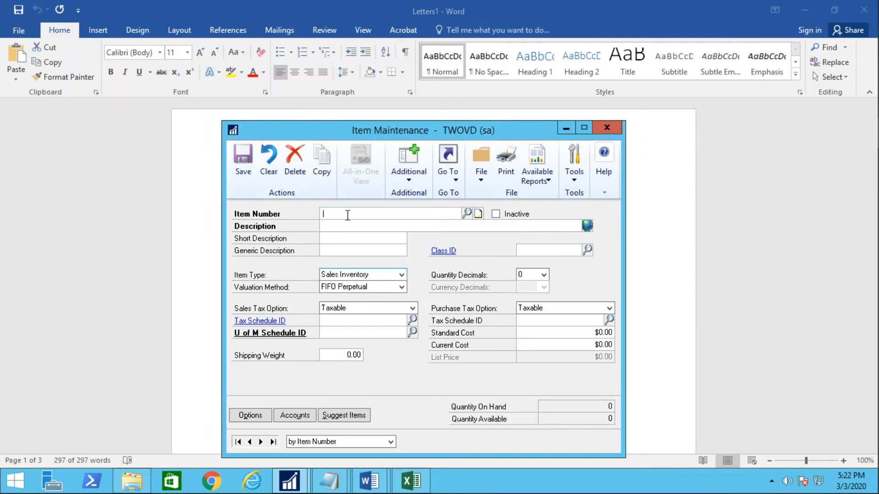
Look up item TEST100 in Item Maintenance, then step forward to TEST101 and TEST102
{"action": "type", "text": "TEST100"}
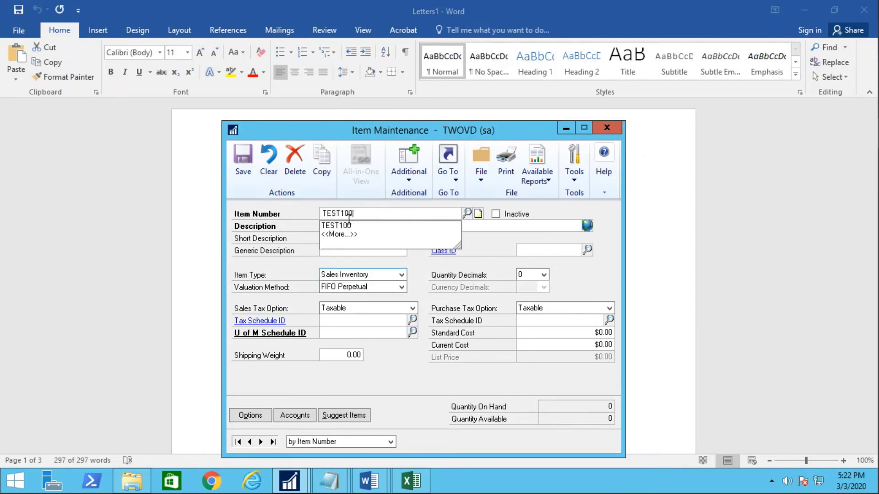
{"action": "key", "text": "Tab"}
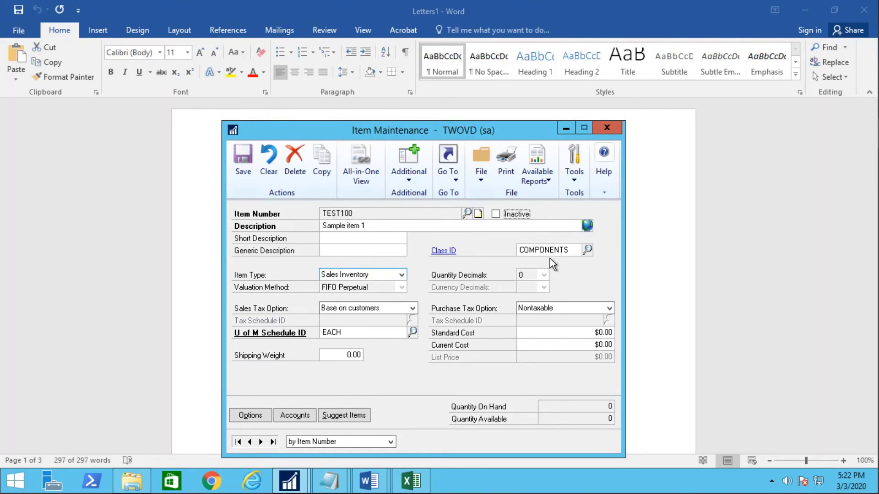
{"action": "left_click", "coordinate": [261, 442]}
{"action": "left_click", "coordinate": [260, 441]}
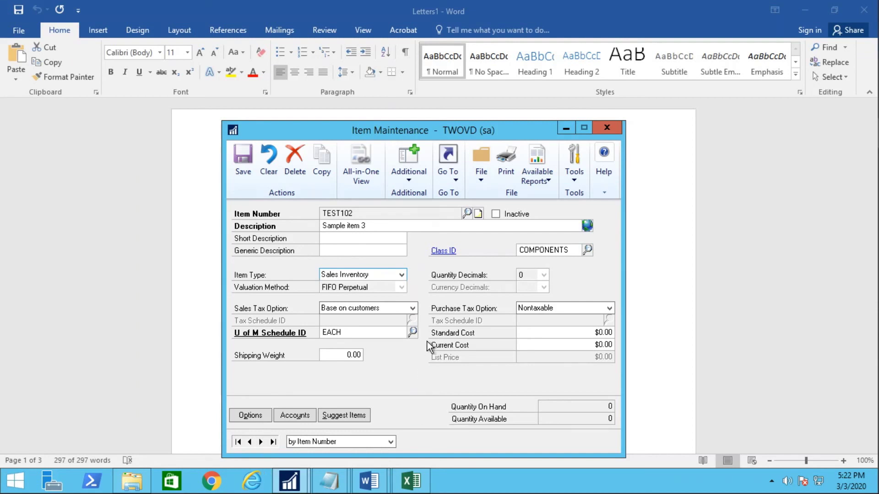